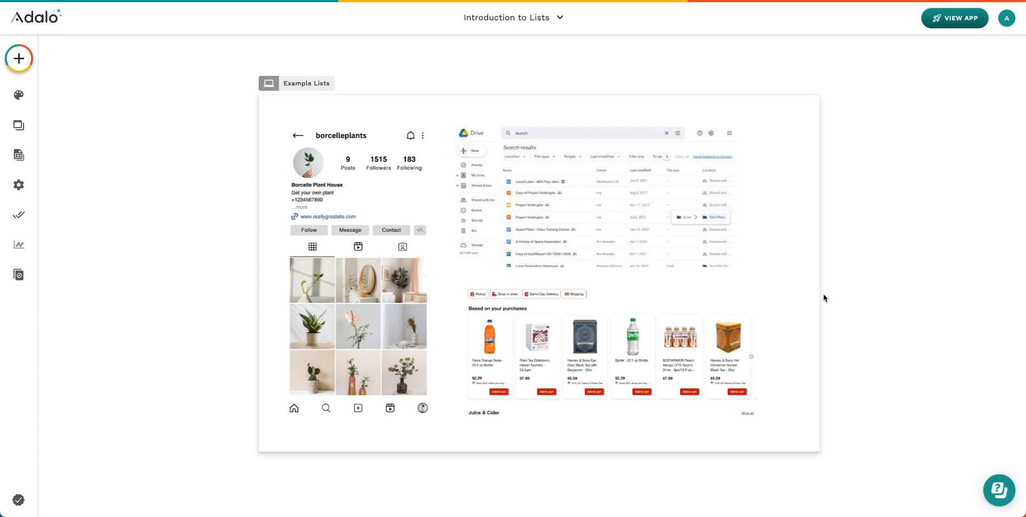
pyautogui.scroll(1, 823, 298)
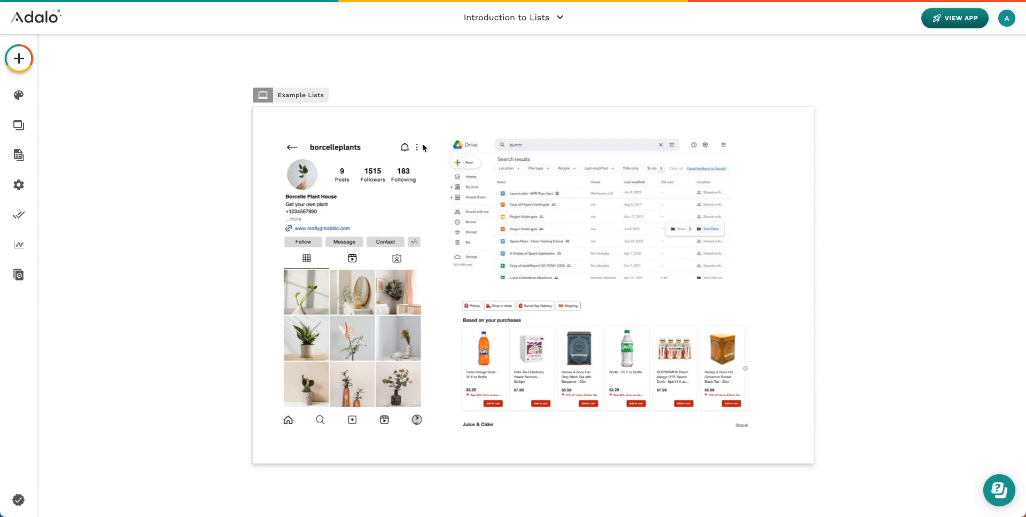
pyautogui.scroll(-2, 422, 445)
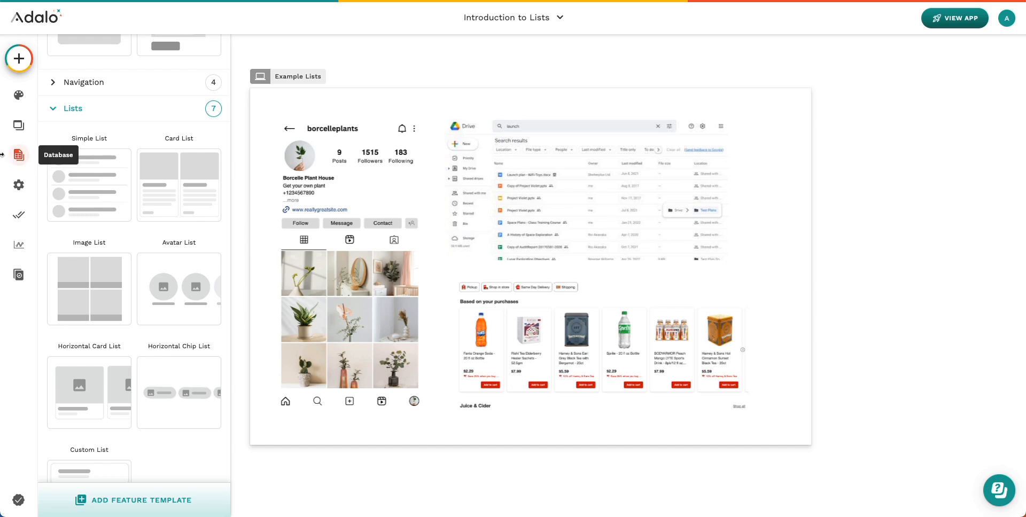
# Open the Beverages collection's records in the database, look through all their columns, and close the record table
pyautogui.click(16, 156)
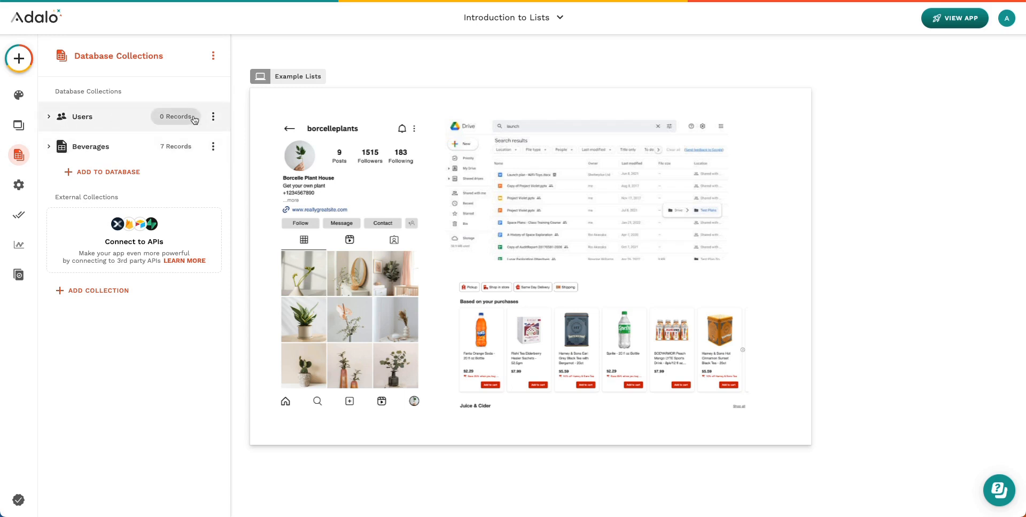
pyautogui.click(172, 148)
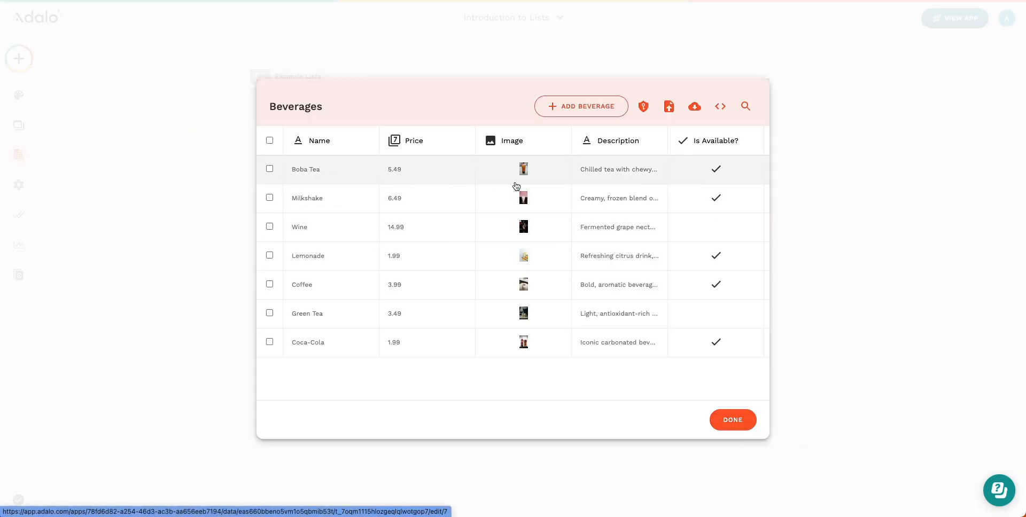
pyautogui.hscroll(3, 544, 212)
pyautogui.hscroll(3, 544, 213)
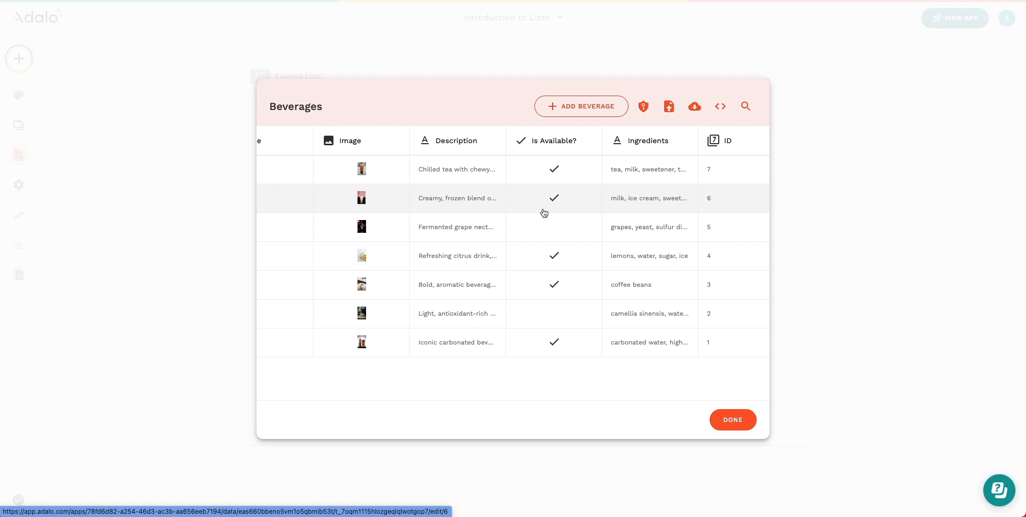
pyautogui.hscroll(4, 641, 216)
pyautogui.hscroll(-8, 641, 215)
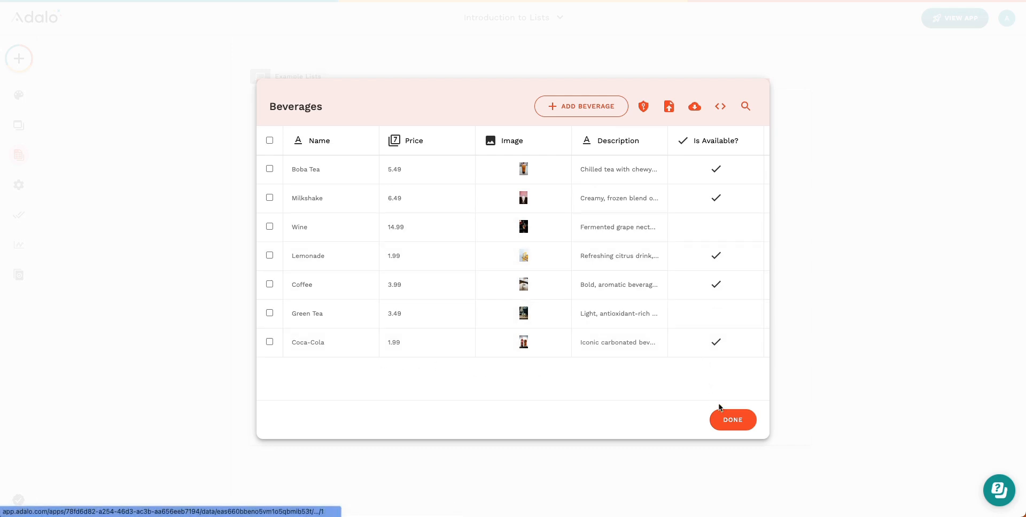
pyautogui.click(733, 420)
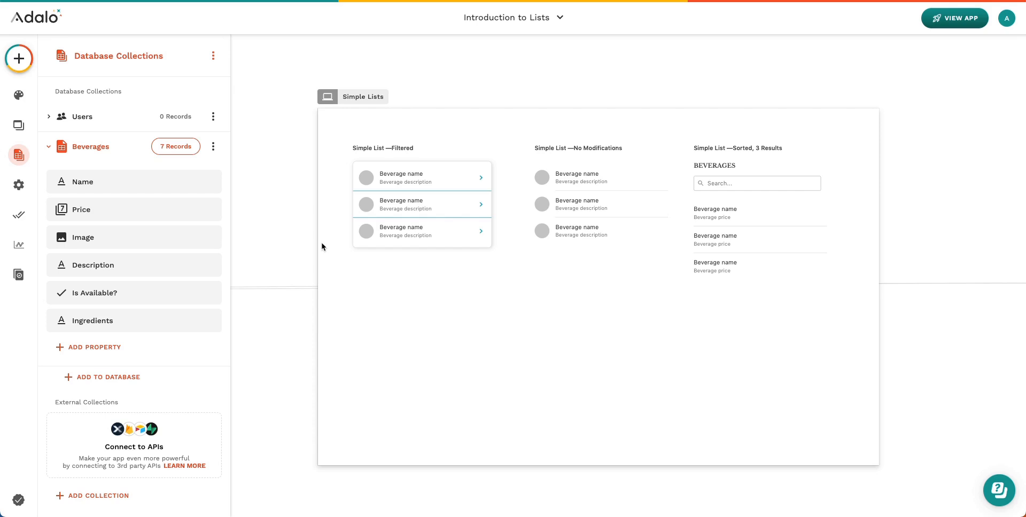
# On the Simple Lists screen, open the Filtered list's settings and examine its data source, custom filter, divider and click actions
pyautogui.click(350, 99)
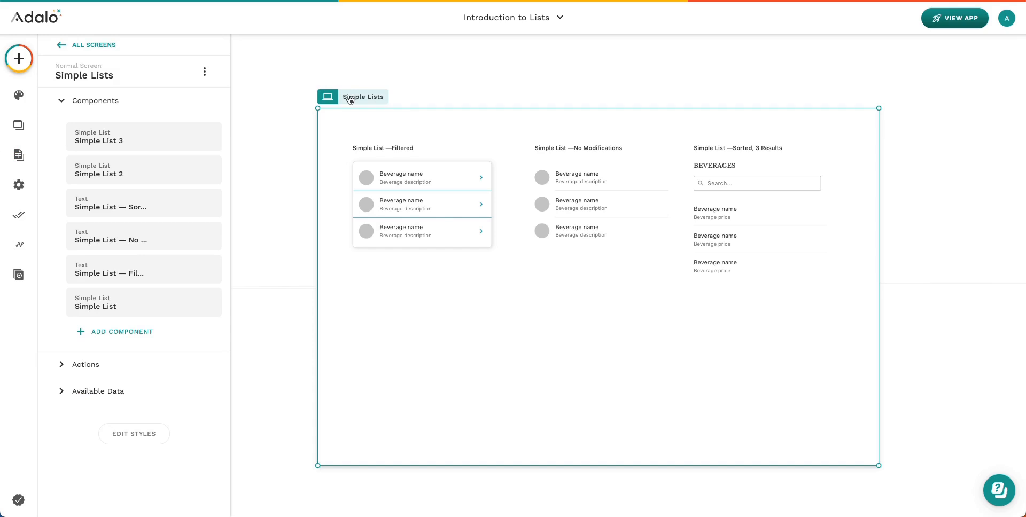
pyautogui.click(414, 198)
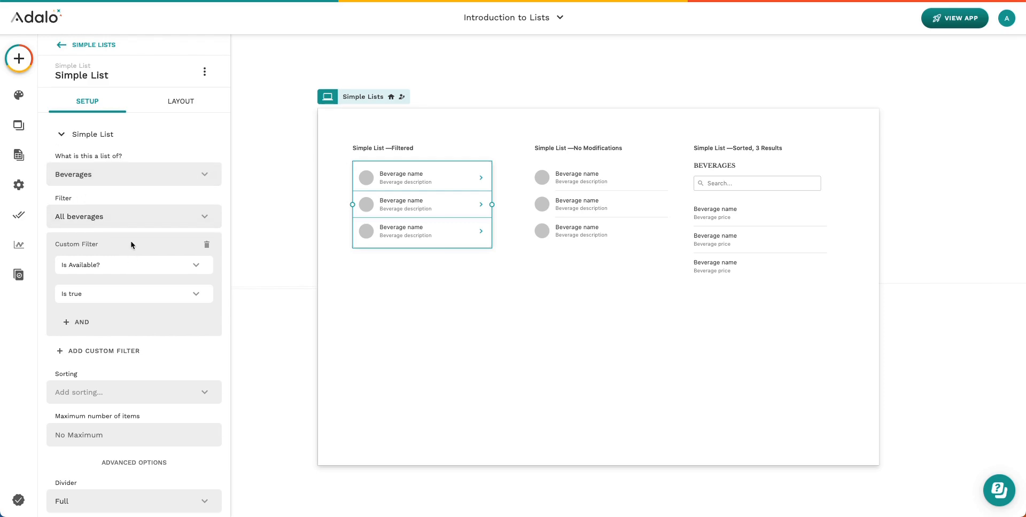
pyautogui.scroll(-2, 131, 245)
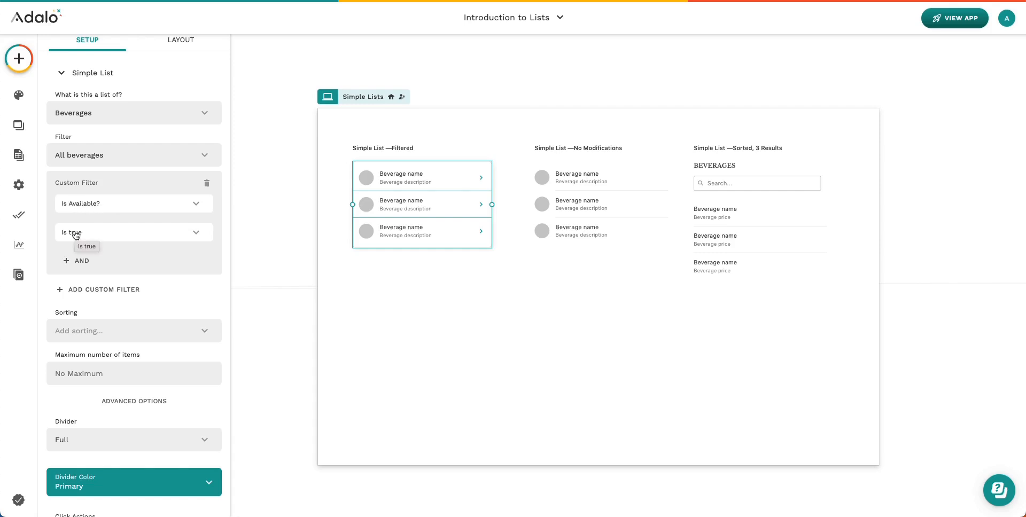
pyautogui.scroll(-2, 77, 235)
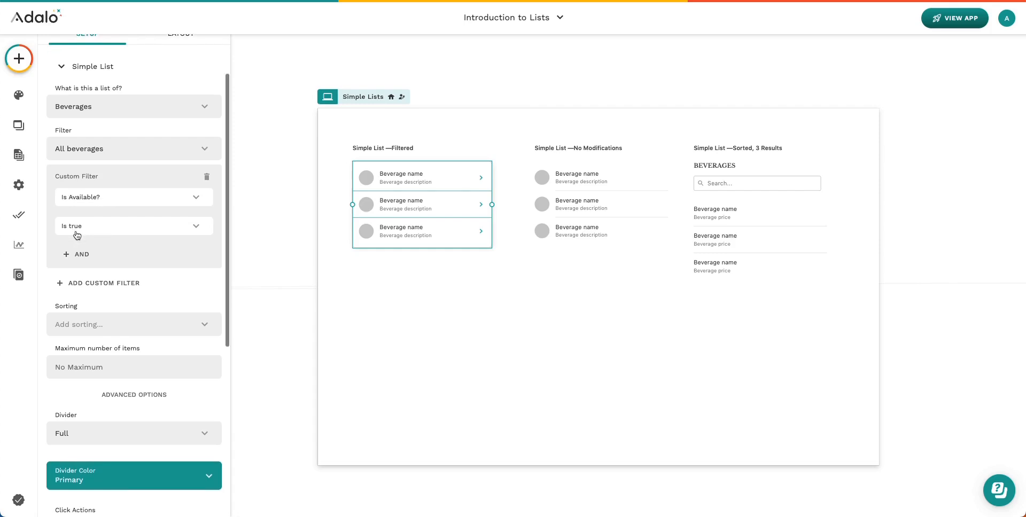
pyautogui.scroll(-5, 77, 235)
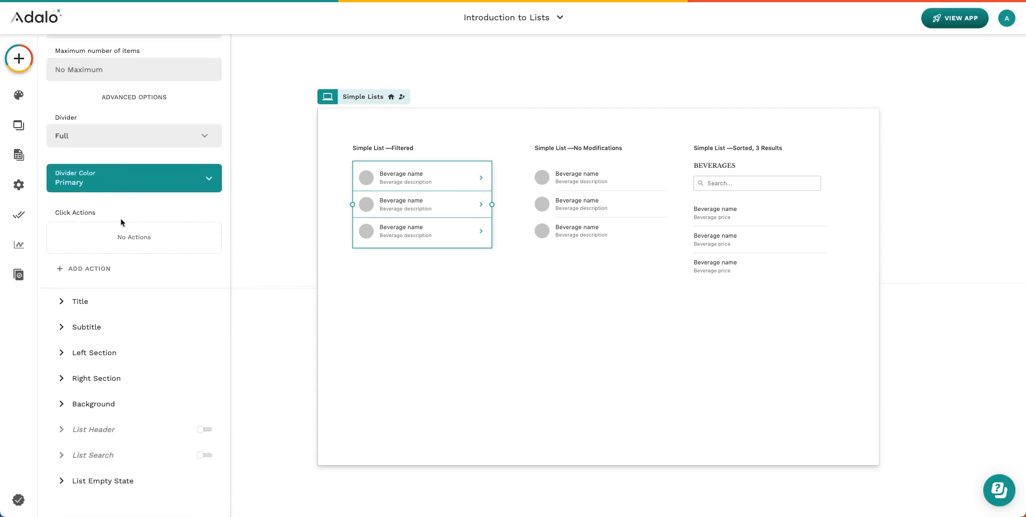
# Examine the Filtered list's Title, Subtitle and Right Section settings, go back over its main list options, and deselect it
pyautogui.click(87, 302)
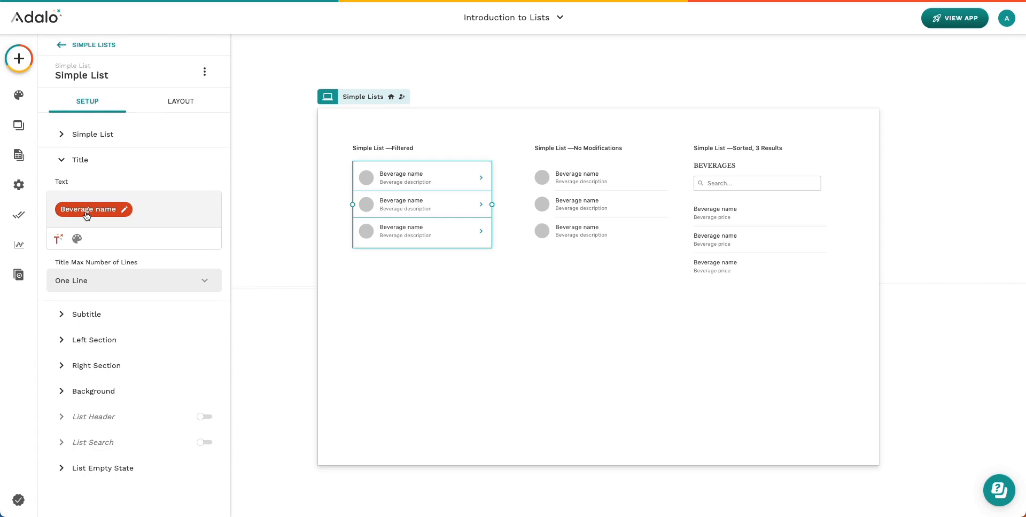
pyautogui.click(88, 317)
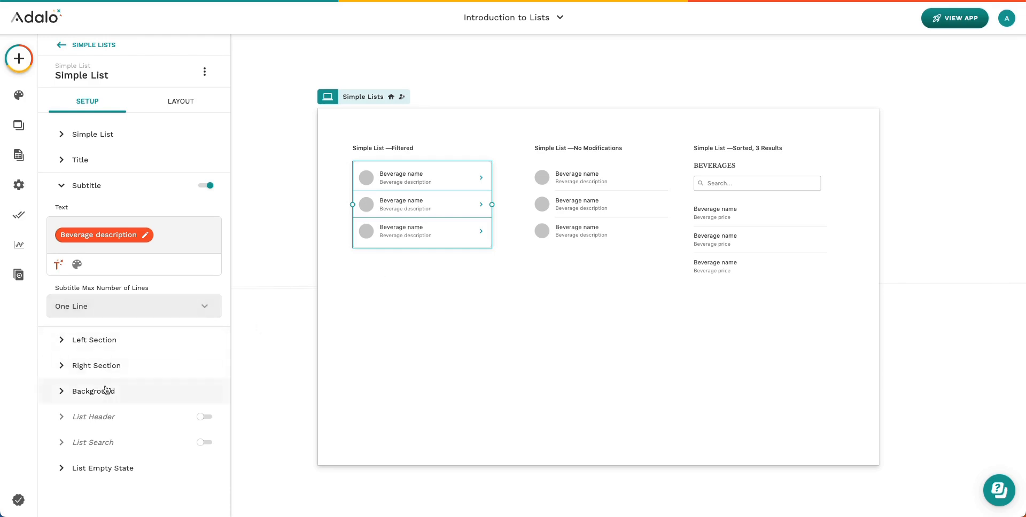
pyautogui.click(104, 365)
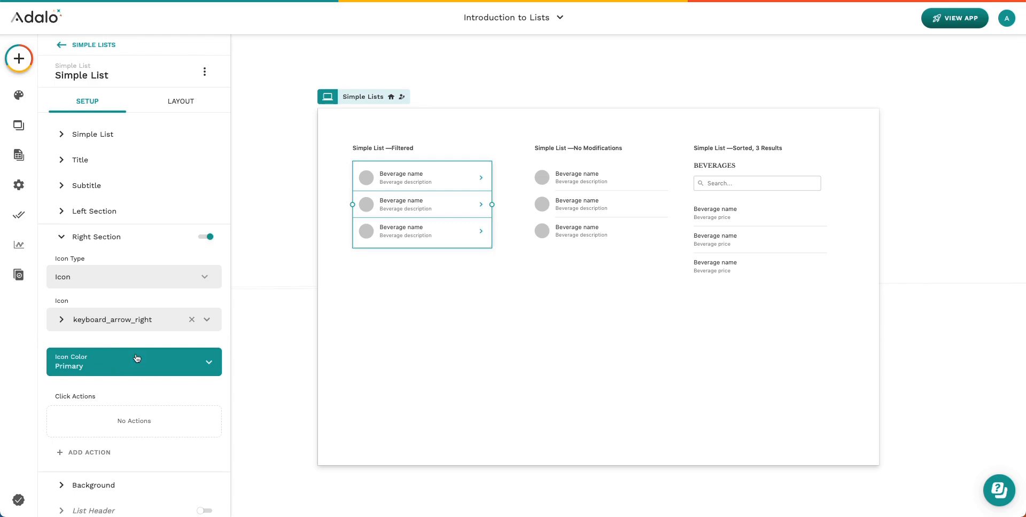
pyautogui.click(93, 135)
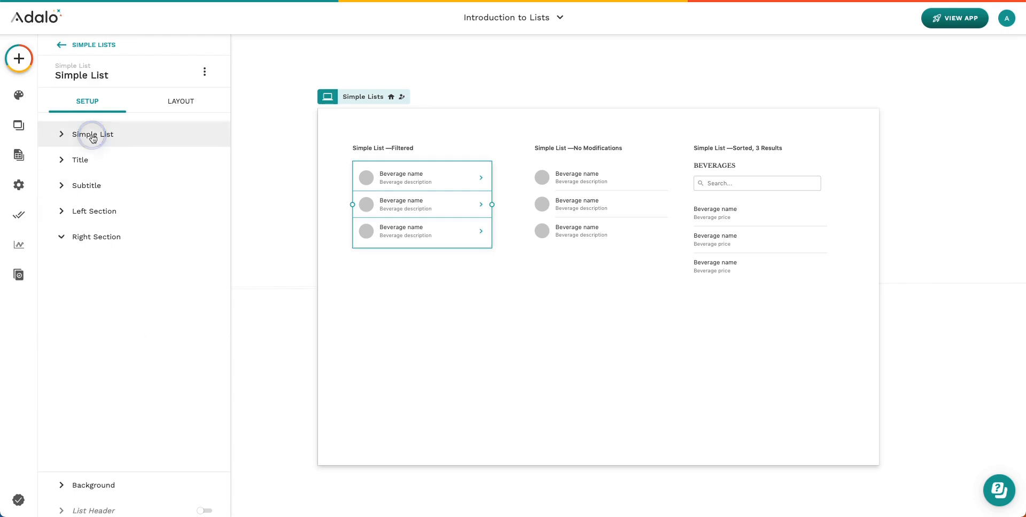
pyautogui.scroll(-5, 105, 305)
pyautogui.scroll(-1, 106, 305)
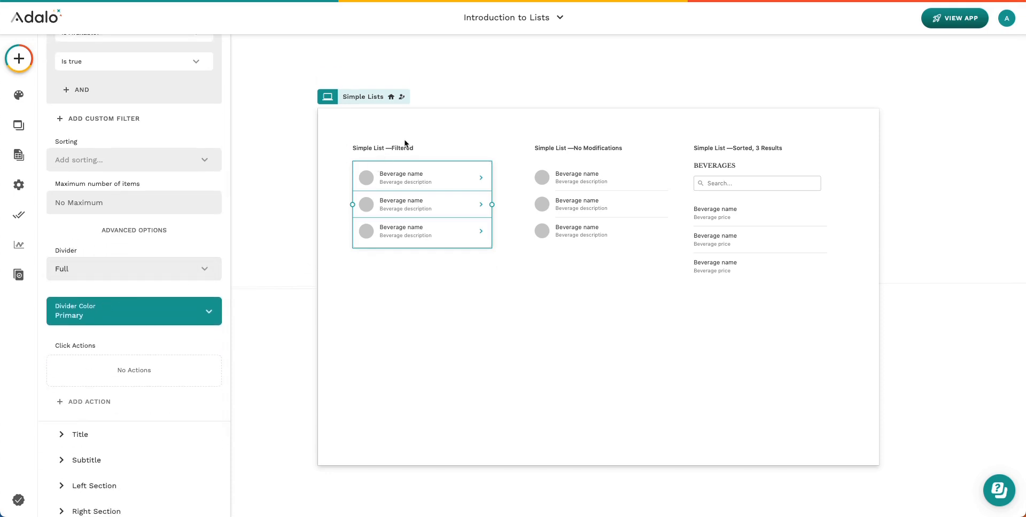
pyautogui.click(470, 270)
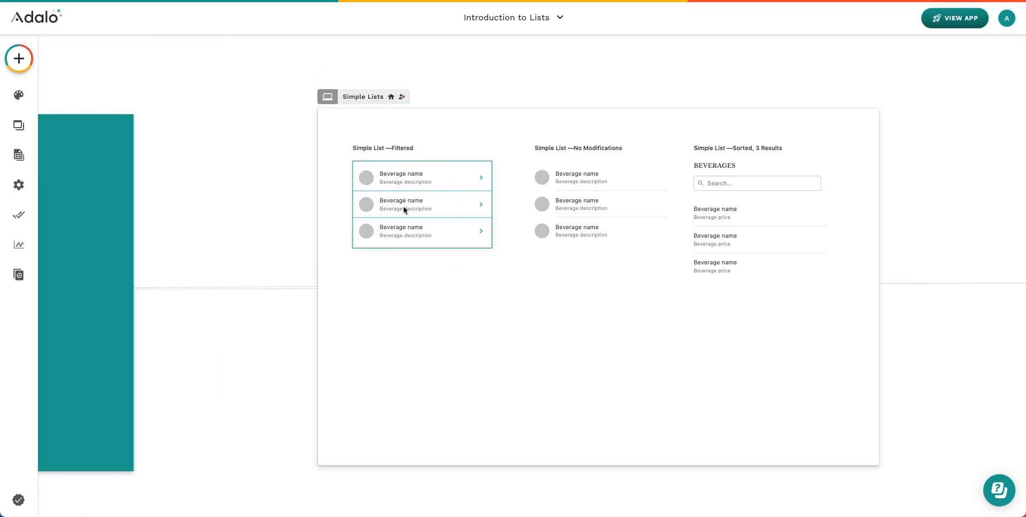
# Check the No Modifications list's setup and set the Sorted, 3 Results list's sorting to Price - Low to High
pyautogui.click(591, 203)
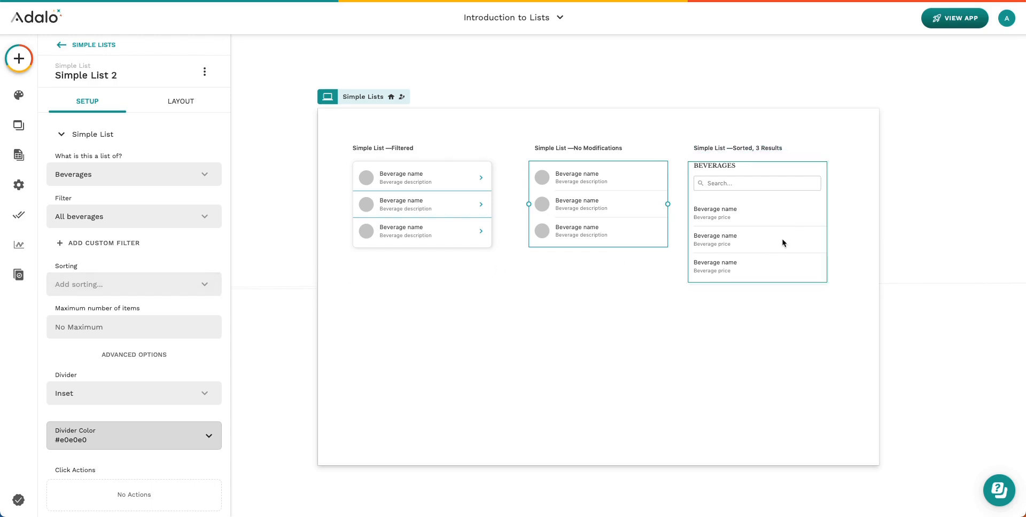
pyautogui.click(804, 237)
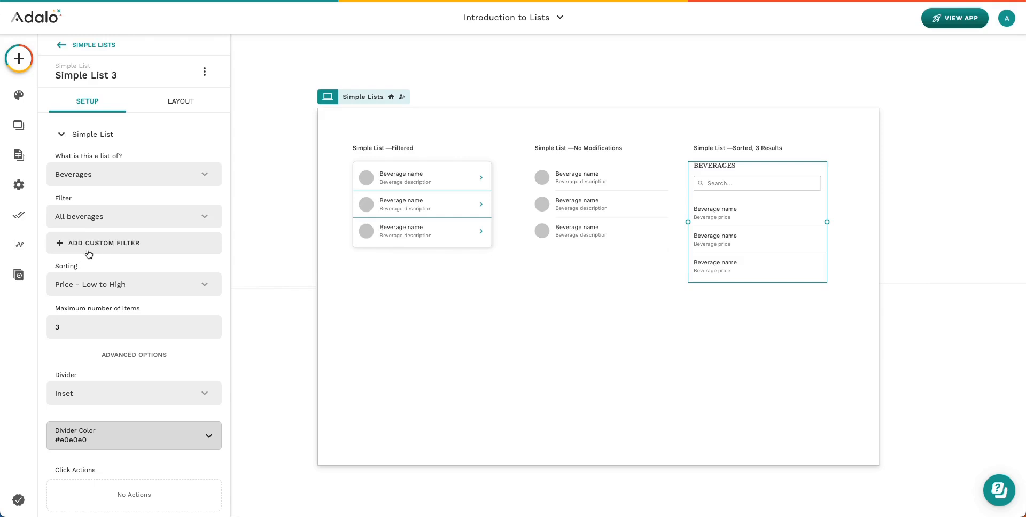
pyautogui.scroll(-1, 89, 253)
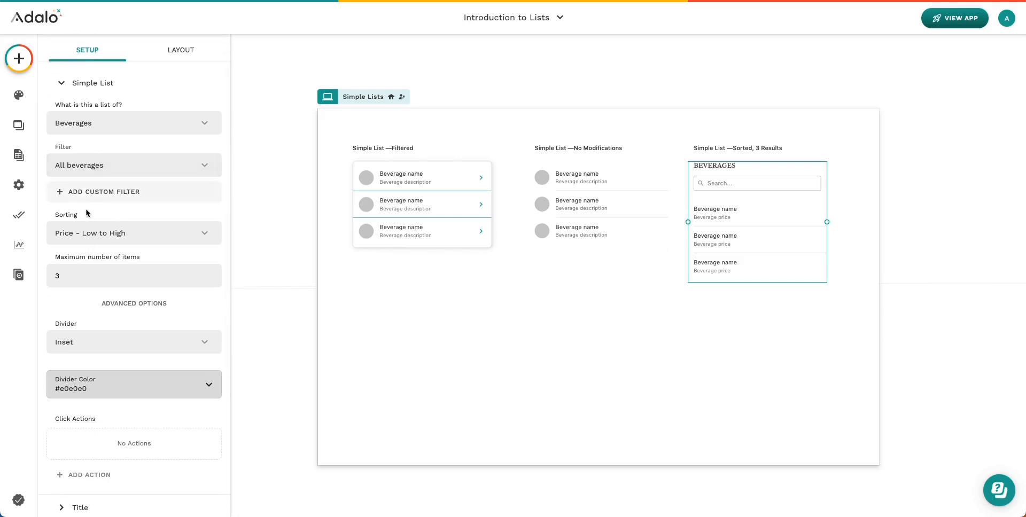
pyautogui.click(63, 237)
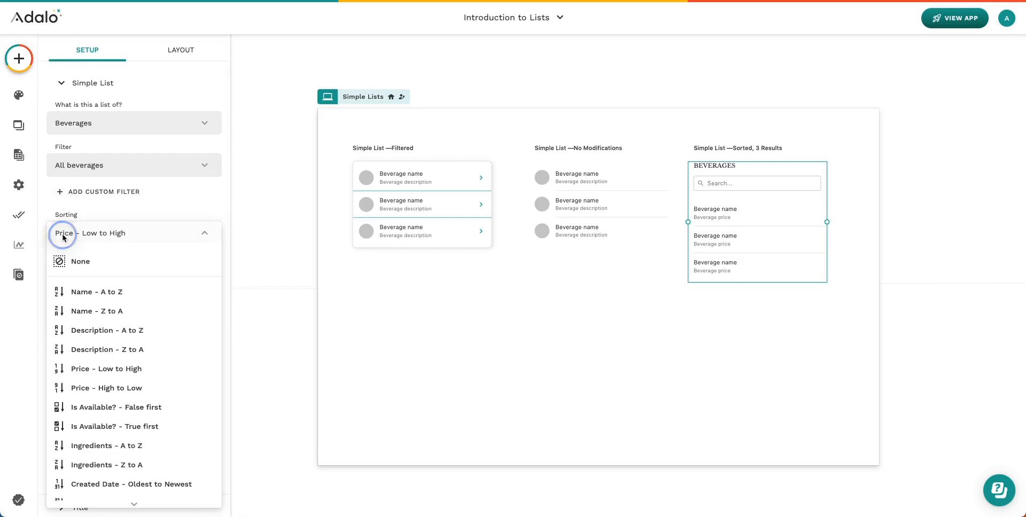
pyautogui.click(113, 370)
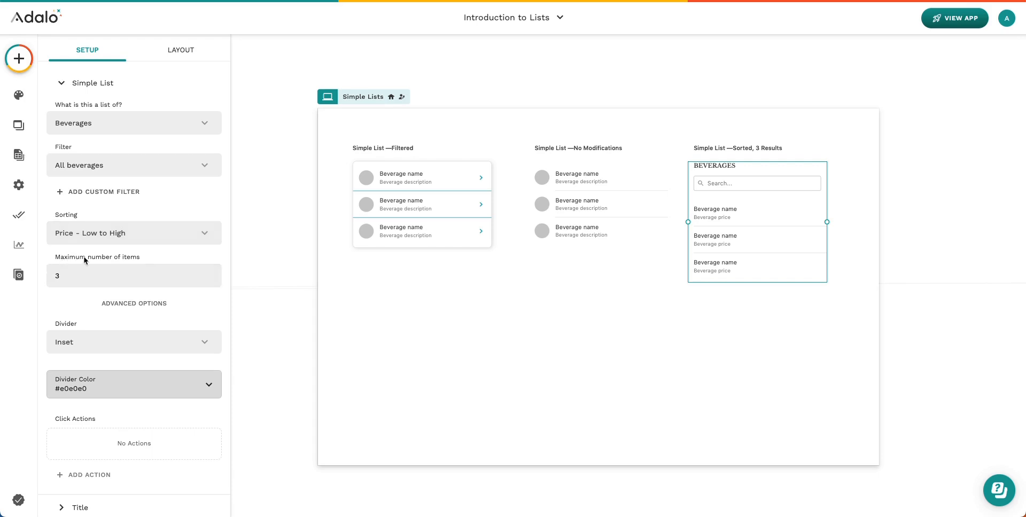
# Examine the Sorted, 3 Results list's maximum number of items and List Search settings, and deselect the list
pyautogui.click(57, 275)
pyautogui.press('BackSpace')
pyautogui.doubleClick(58, 276)
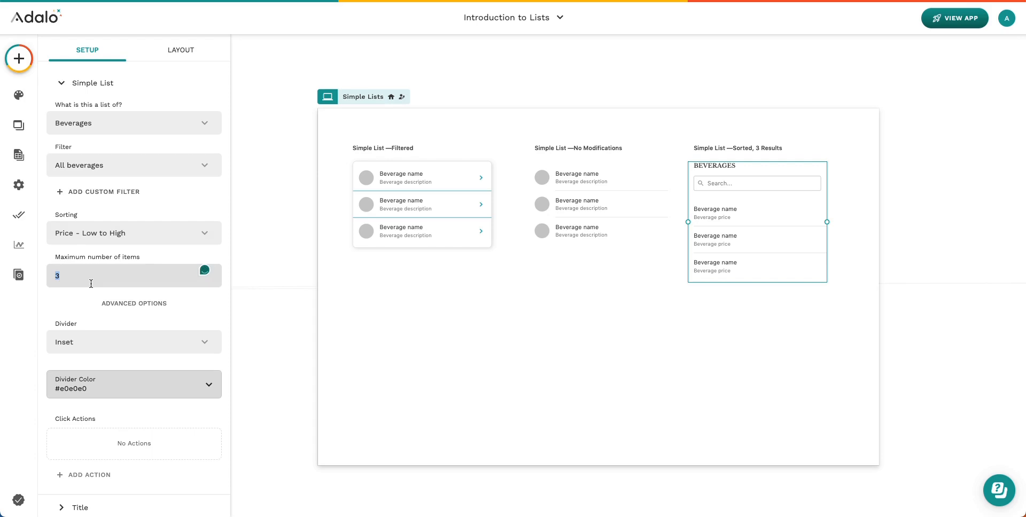
pyautogui.scroll(-4, 119, 327)
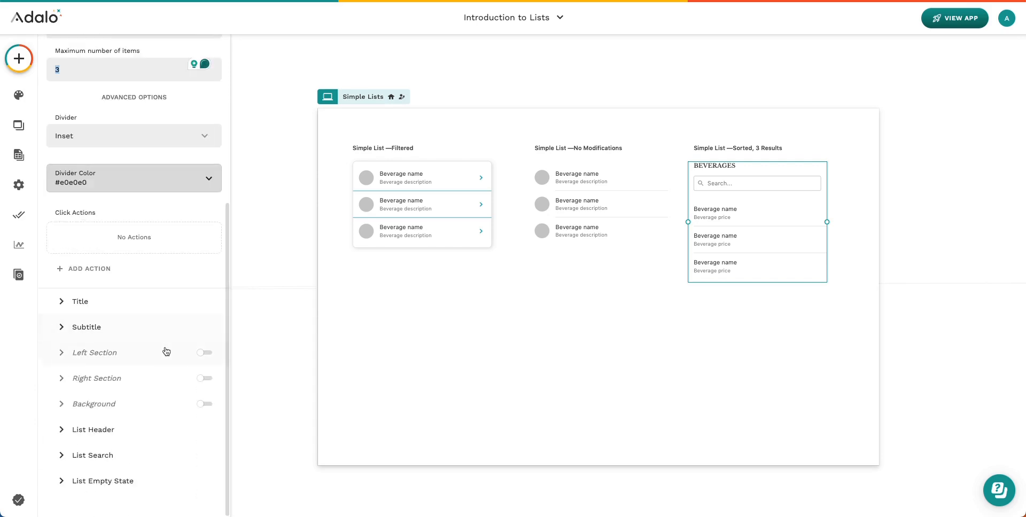
pyautogui.click(110, 458)
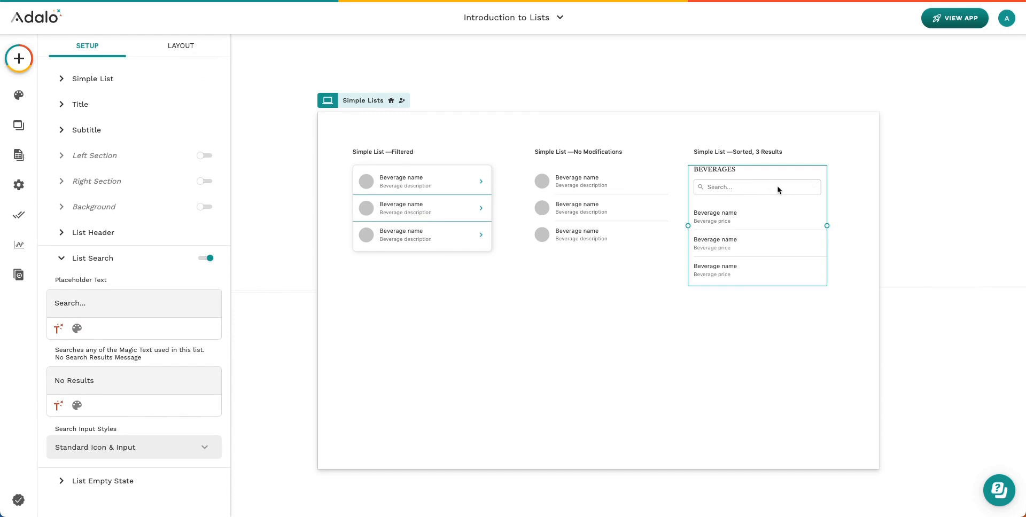
pyautogui.click(771, 205)
pyautogui.click(861, 227)
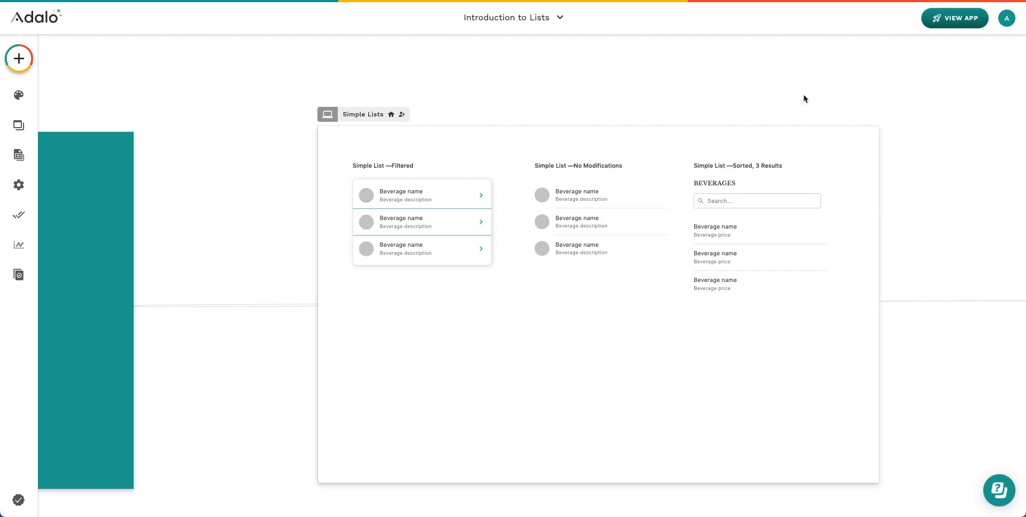
# View the three simple lists in the staging preview, close the preview and return to the editor canvas
pyautogui.click(961, 21)
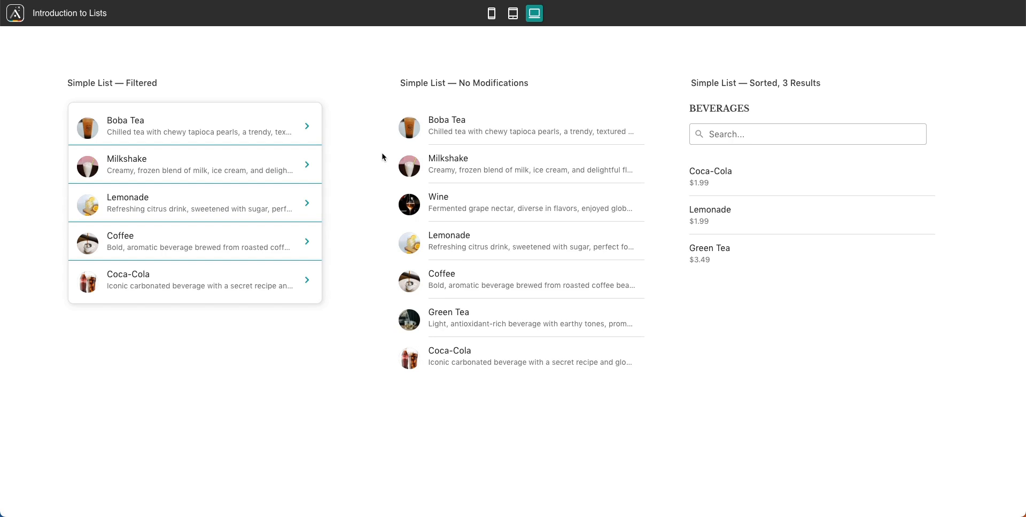
pyautogui.press('super+w')
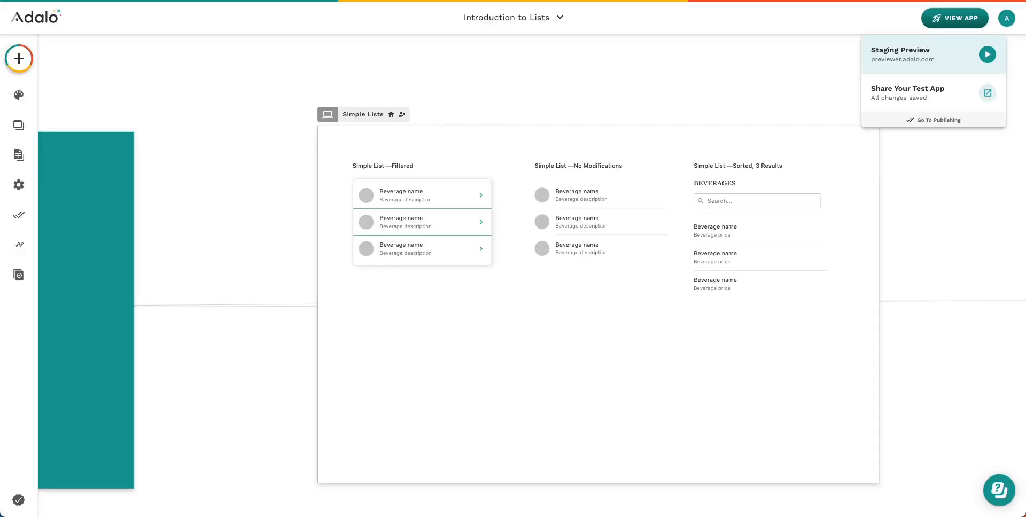
pyautogui.scroll(-1, 591, 201)
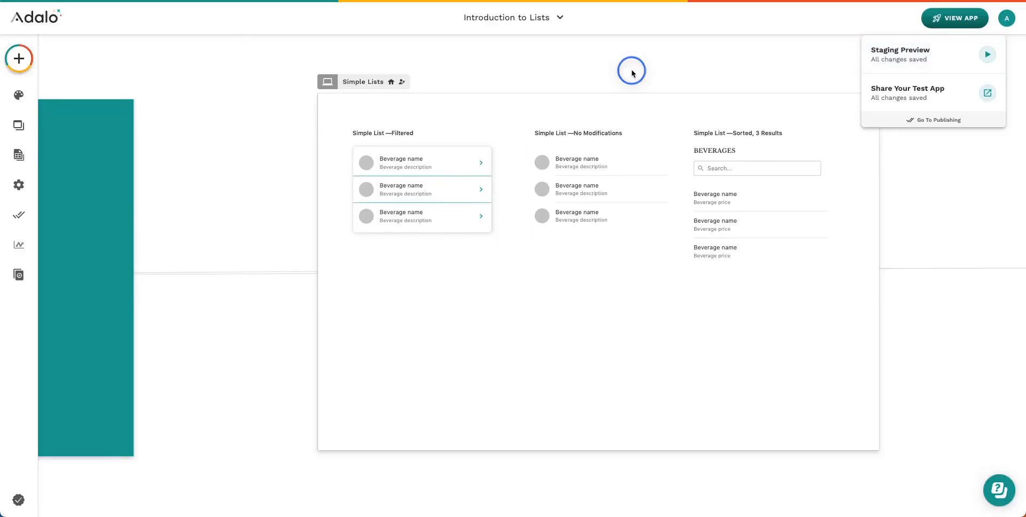
pyautogui.click(556, 220)
# Go to the Card List screen and find the Card List component among the list components that can be added
pyautogui.scroll(-6, 550, 236)
pyautogui.scroll(-3, 550, 235)
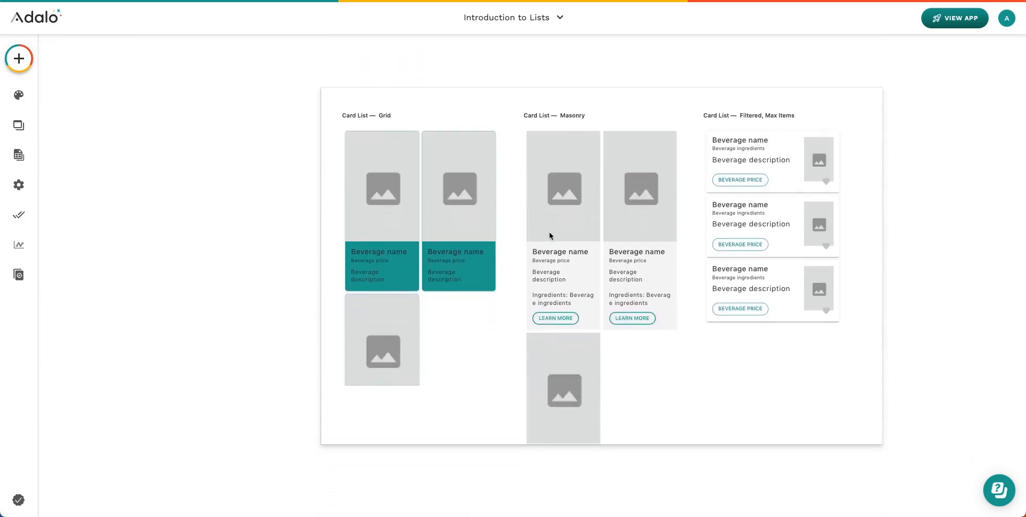
pyautogui.click(19, 58)
pyautogui.scroll(-6, 199, 251)
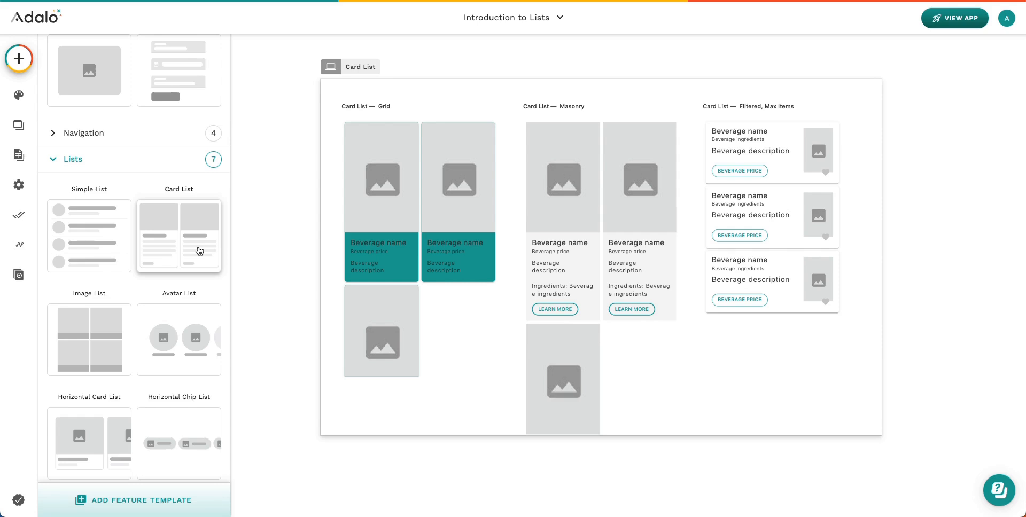
# Examine the Grid card list's data source, filter, sorting, maximum items and advanced options in its setup
pyautogui.click(476, 324)
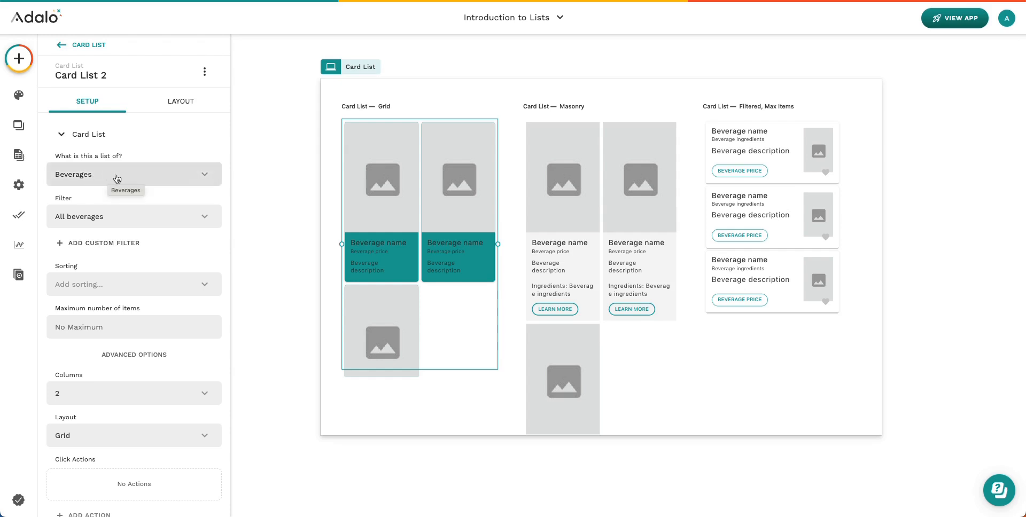
pyautogui.scroll(-1, 114, 225)
pyautogui.scroll(-3, 114, 227)
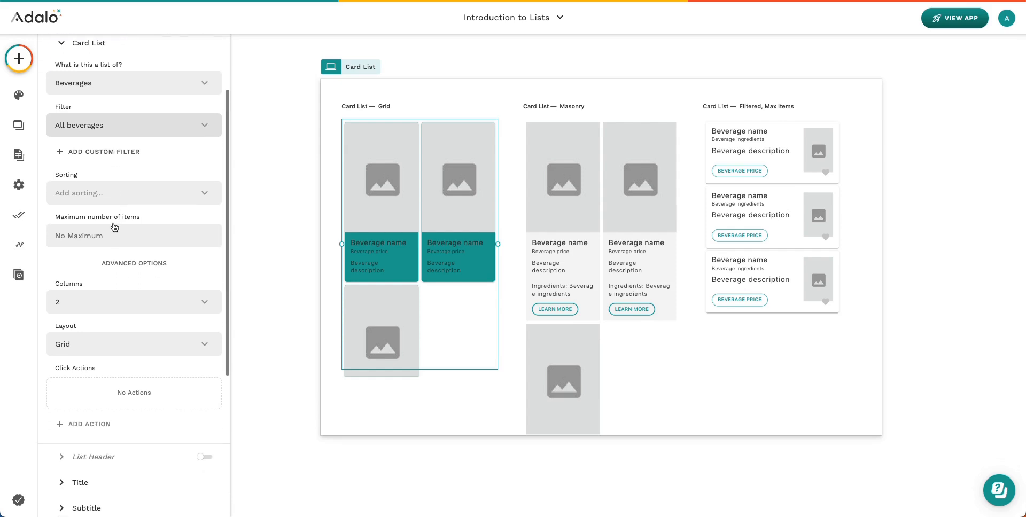
pyautogui.scroll(-3, 115, 227)
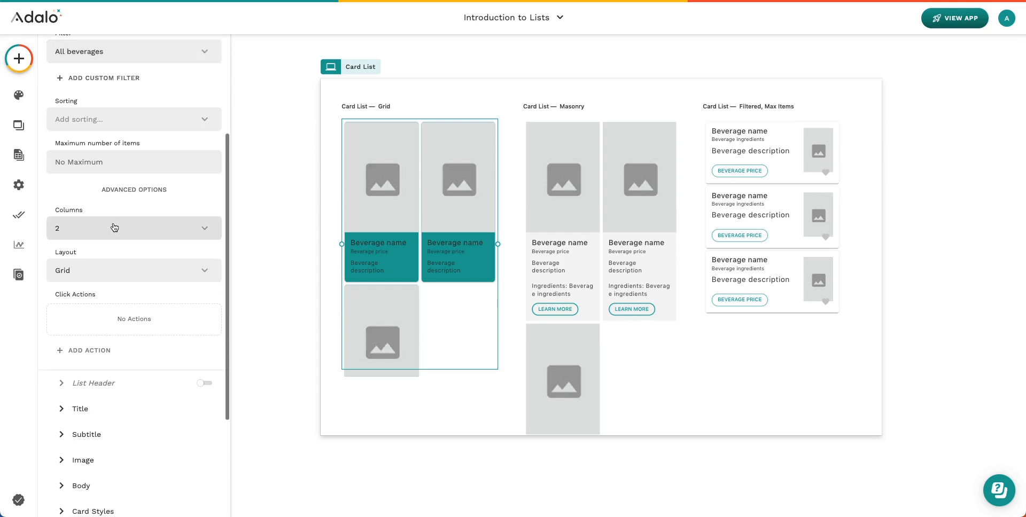
pyautogui.scroll(-1, 115, 227)
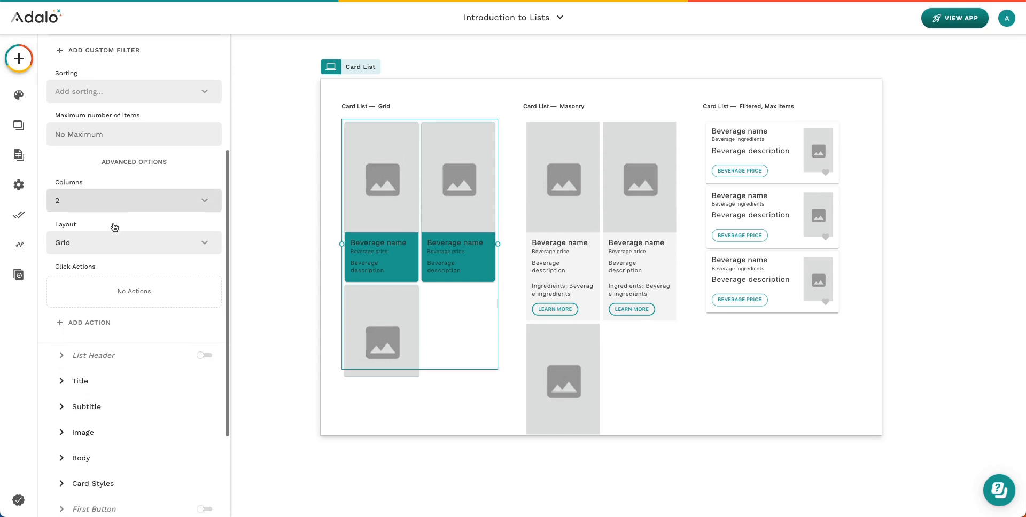
pyautogui.scroll(-1, 114, 227)
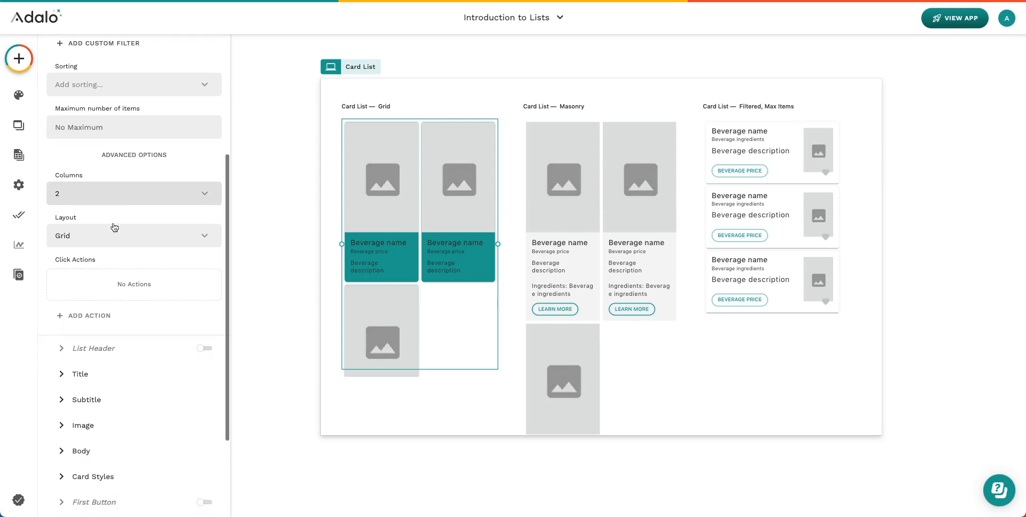
# Check the available Columns and Layout options for the Grid card list without changing them
pyautogui.click(86, 190)
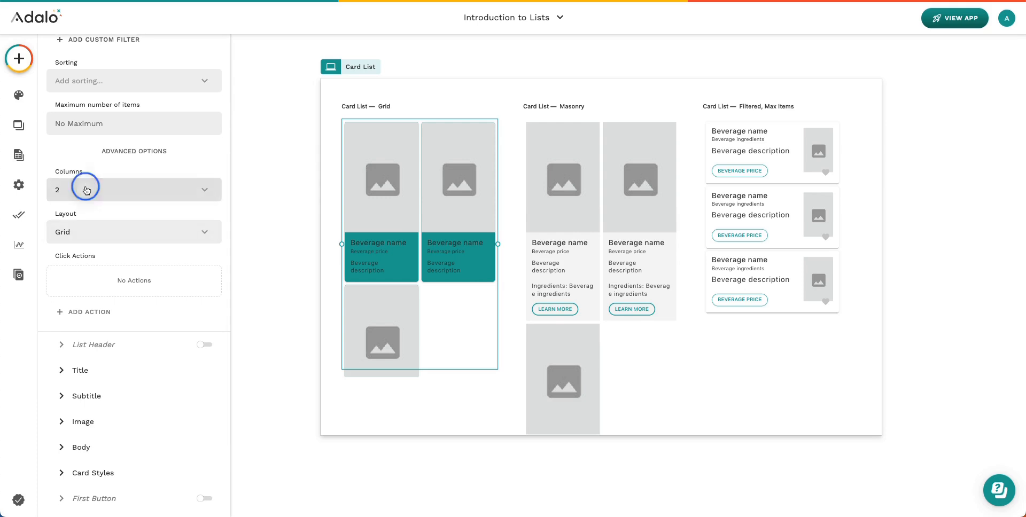
pyautogui.click(109, 167)
pyautogui.click(97, 240)
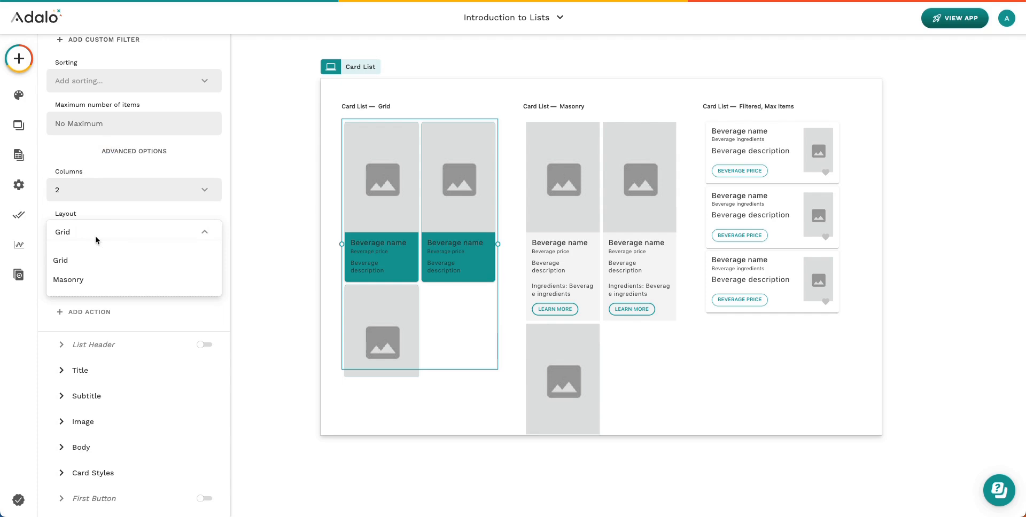
pyautogui.click(91, 235)
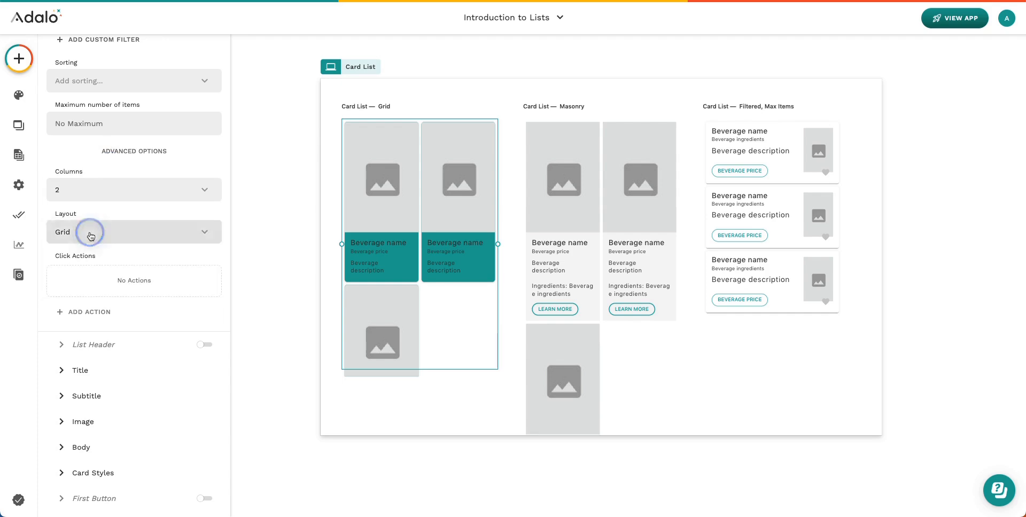
# Check the Masonry card list's settings and change its heading to "Card List — Masonry, Sorted"
pyautogui.click(630, 218)
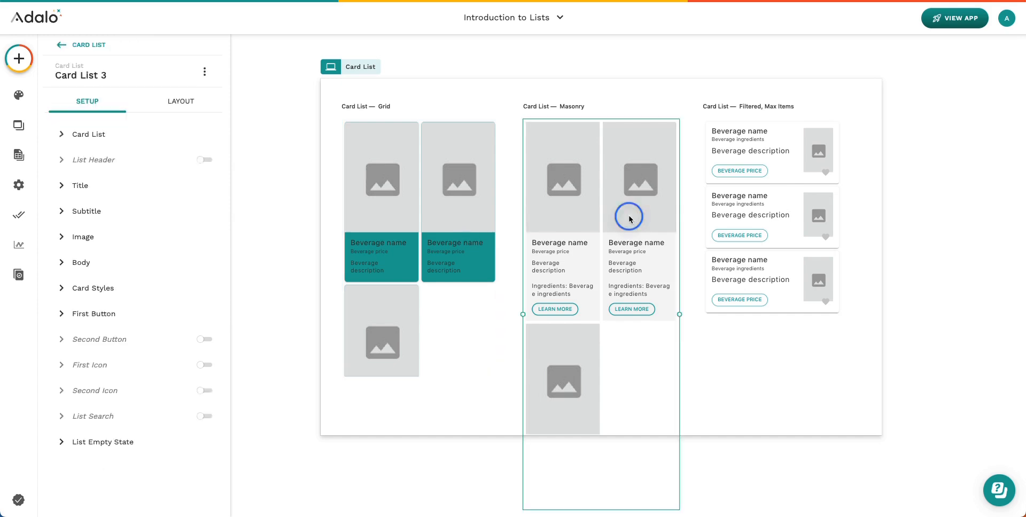
pyautogui.scroll(-3, 126, 323)
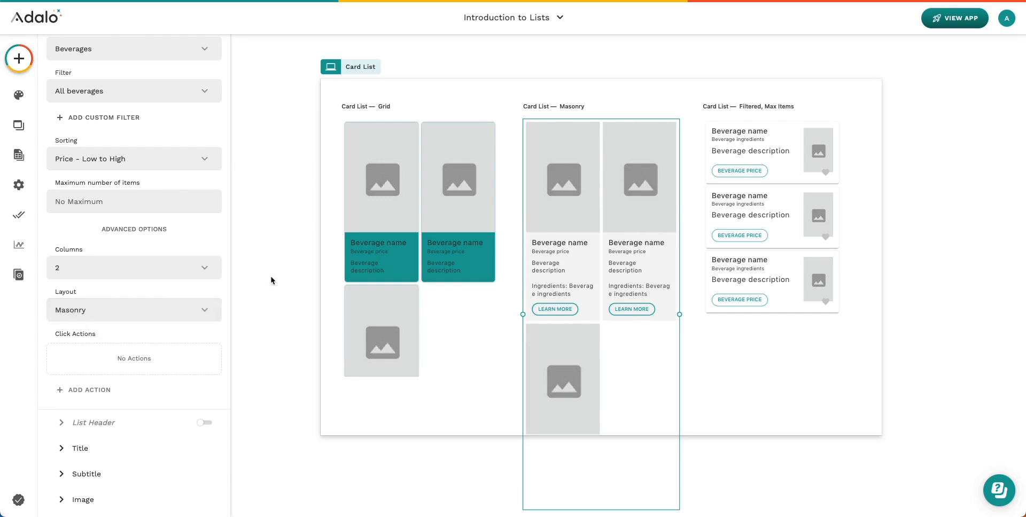
pyautogui.click(584, 104)
pyautogui.click(586, 102)
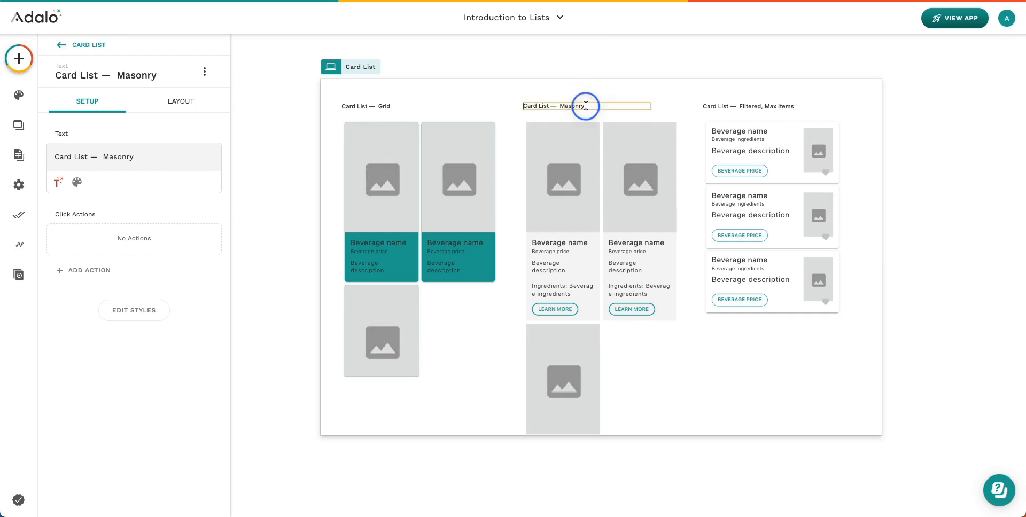
pyautogui.write(', Sorted')
pyautogui.click(188, 133)
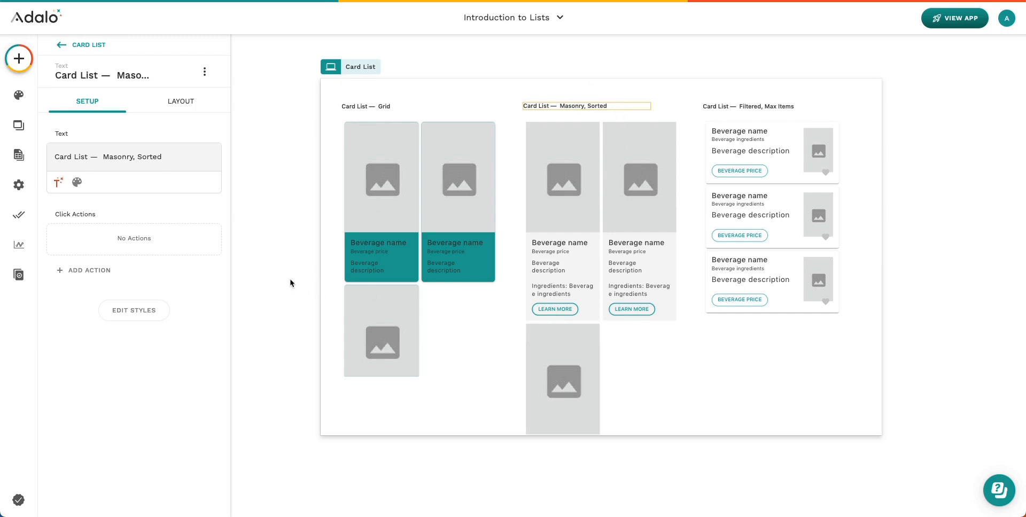
# Examine the Grid card list's Title and Subtitle settings and its optional buttons, icons and List Search
pyautogui.click(134, 310)
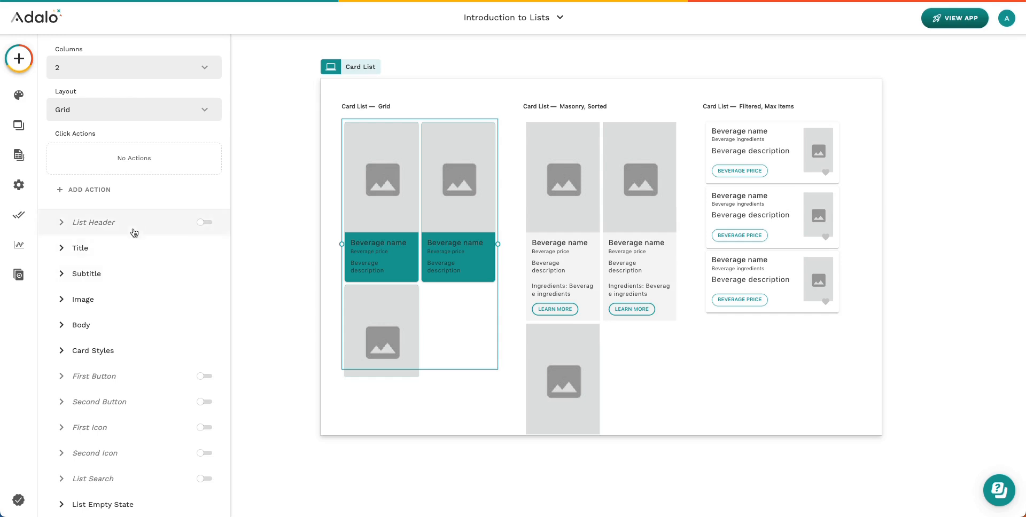
pyautogui.click(129, 256)
pyautogui.click(129, 275)
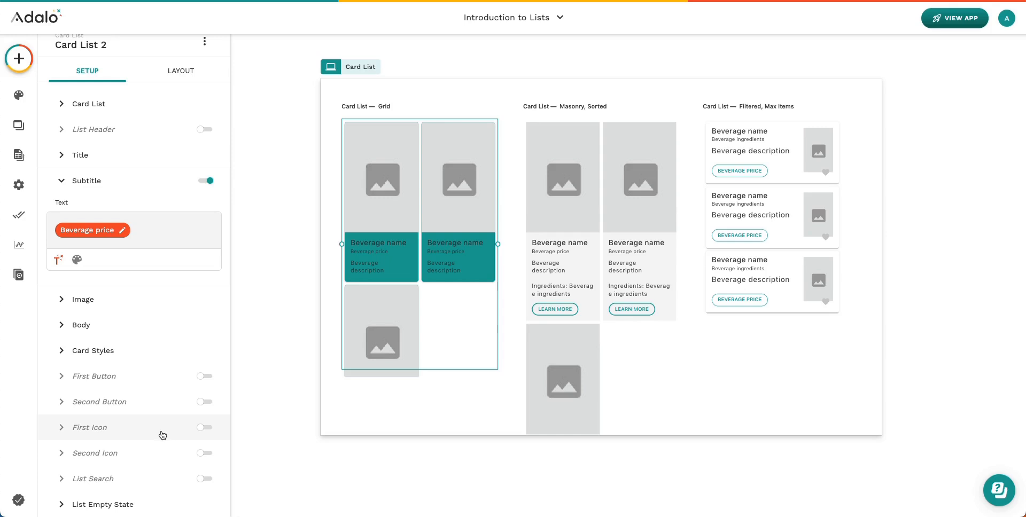
pyautogui.scroll(1, 183, 423)
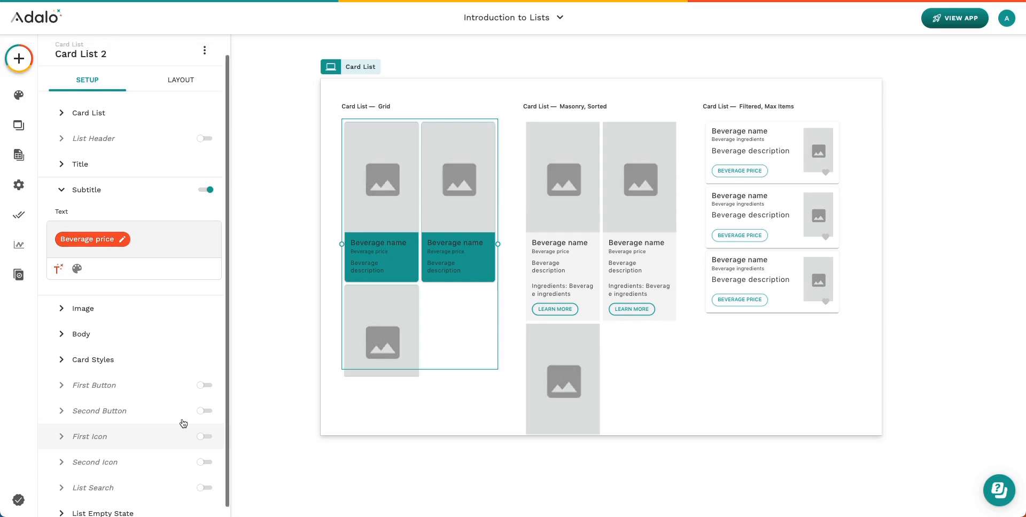
pyautogui.scroll(-1, 183, 424)
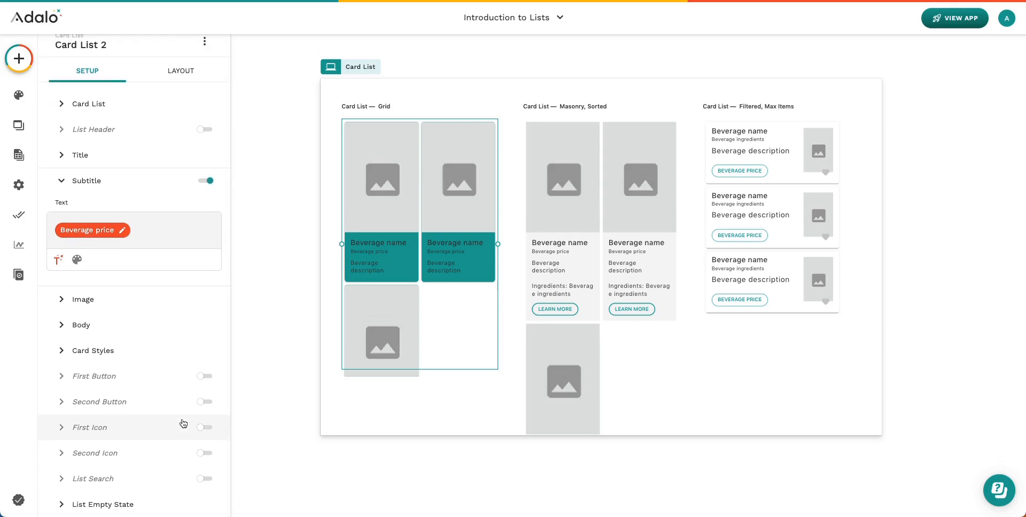
pyautogui.scroll(2, 183, 424)
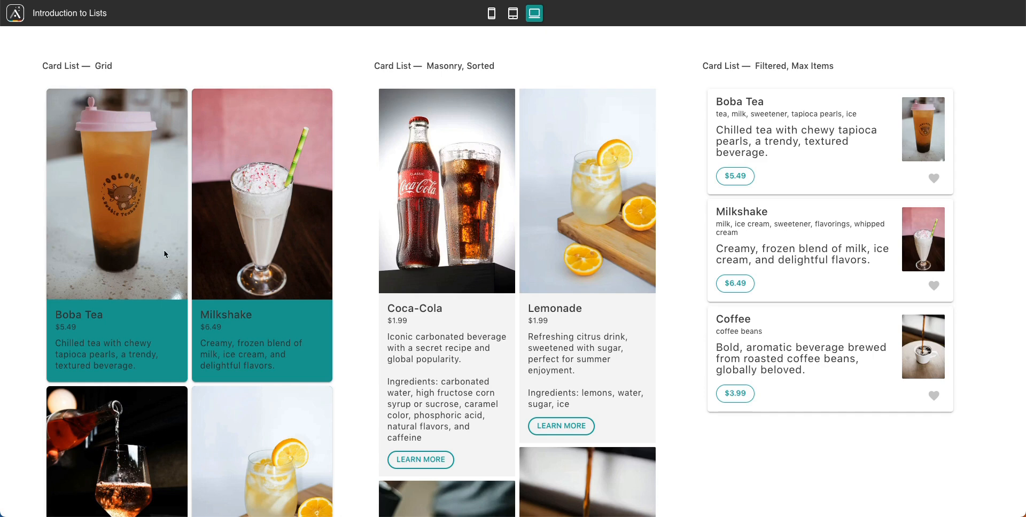
# Review the Grid card list in the app preview, comparing how its card rows are laid out
pyautogui.scroll(-3, 165, 253)
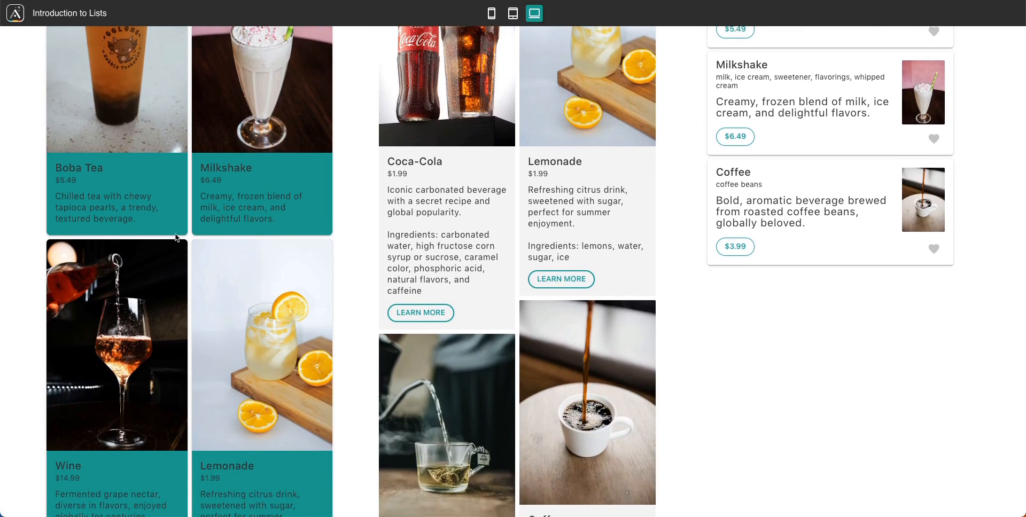
pyautogui.scroll(3, 176, 237)
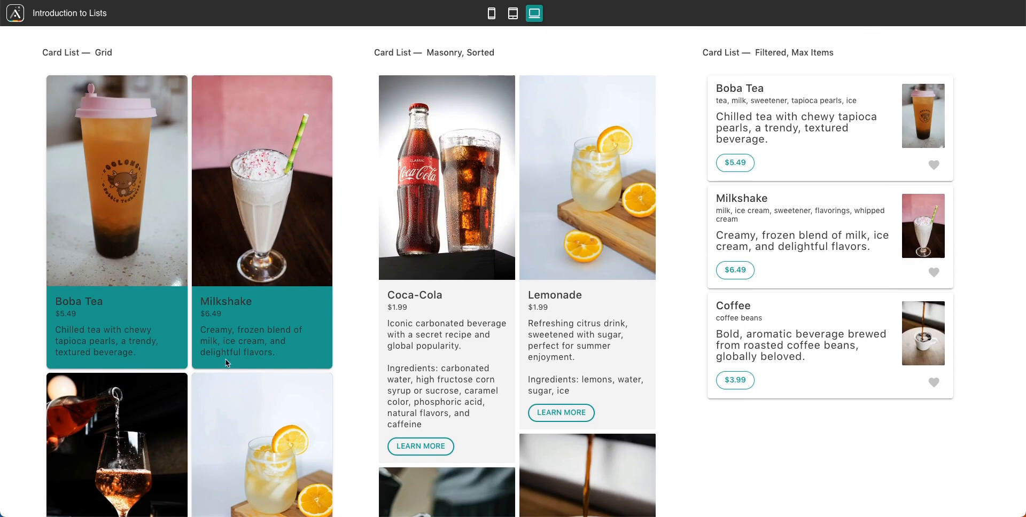
pyautogui.scroll(-5, 225, 363)
pyautogui.scroll(-6, 225, 359)
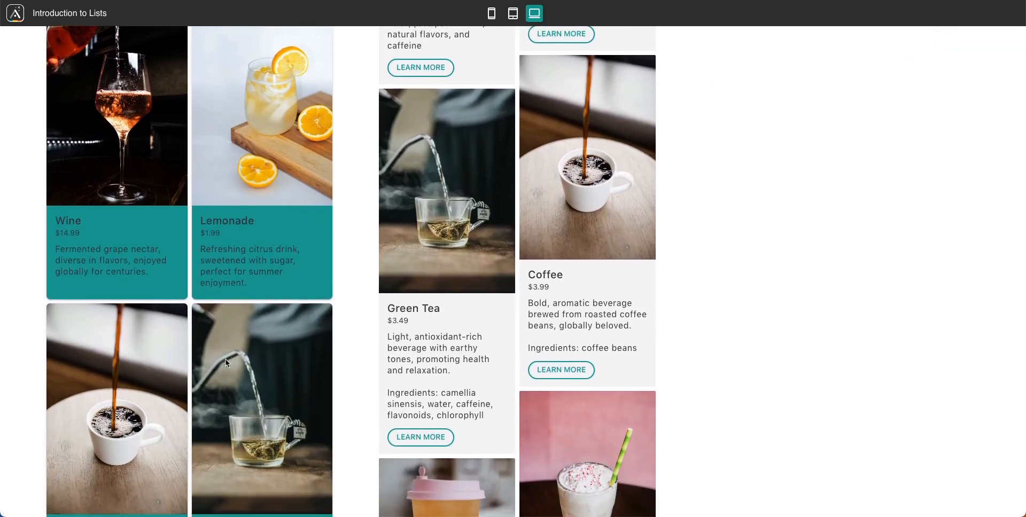
pyautogui.scroll(11, 225, 359)
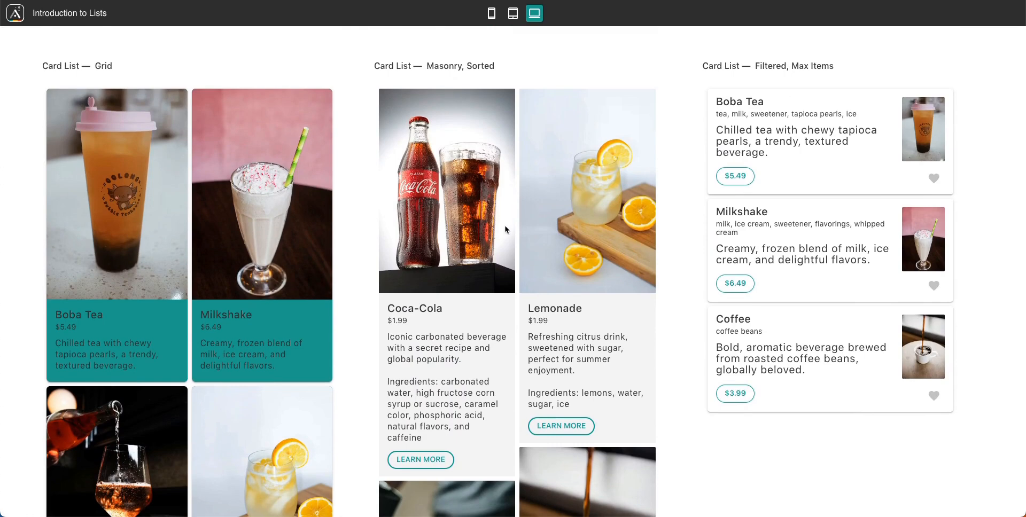
# Review the whole Masonry, Sorted card list in the preview, examining its card heights, spacing and price order
pyautogui.scroll(-3, 499, 257)
pyautogui.scroll(-4, 498, 259)
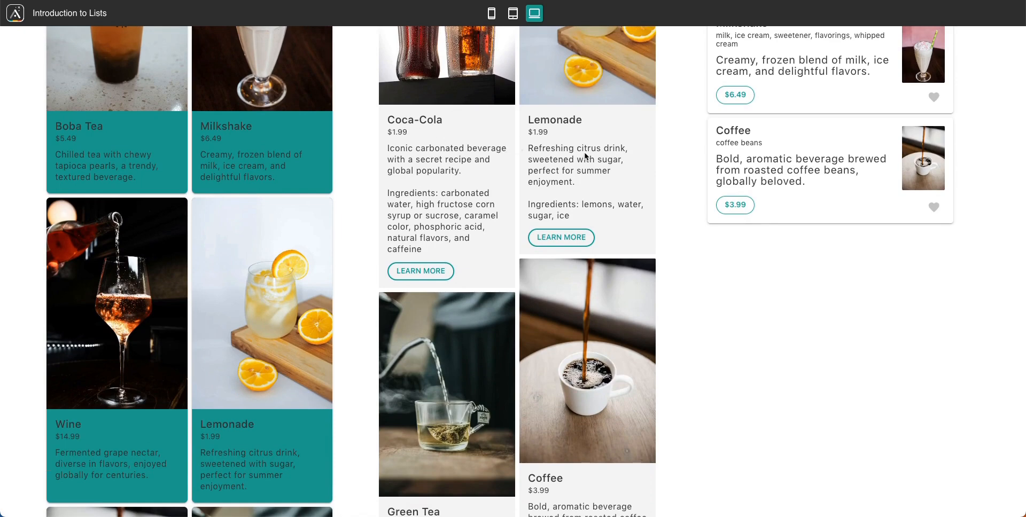
pyautogui.scroll(1, 577, 130)
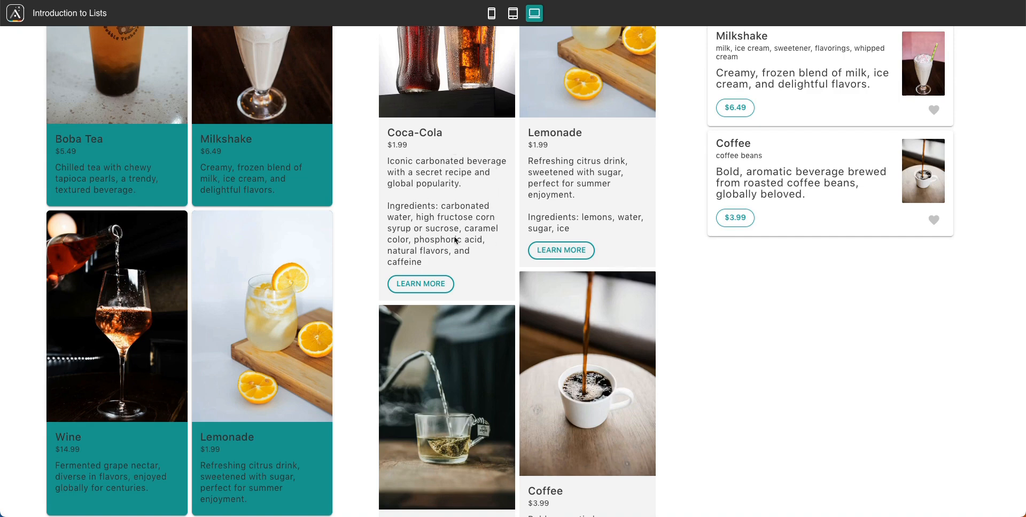
pyautogui.scroll(-5, 521, 294)
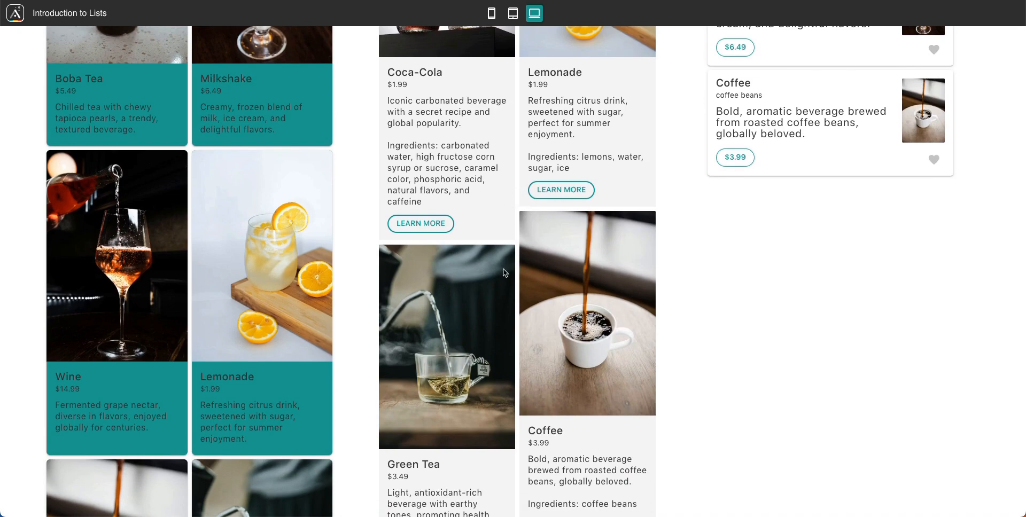
pyautogui.scroll(-2, 504, 273)
pyautogui.scroll(-5, 504, 273)
pyautogui.scroll(10, 504, 273)
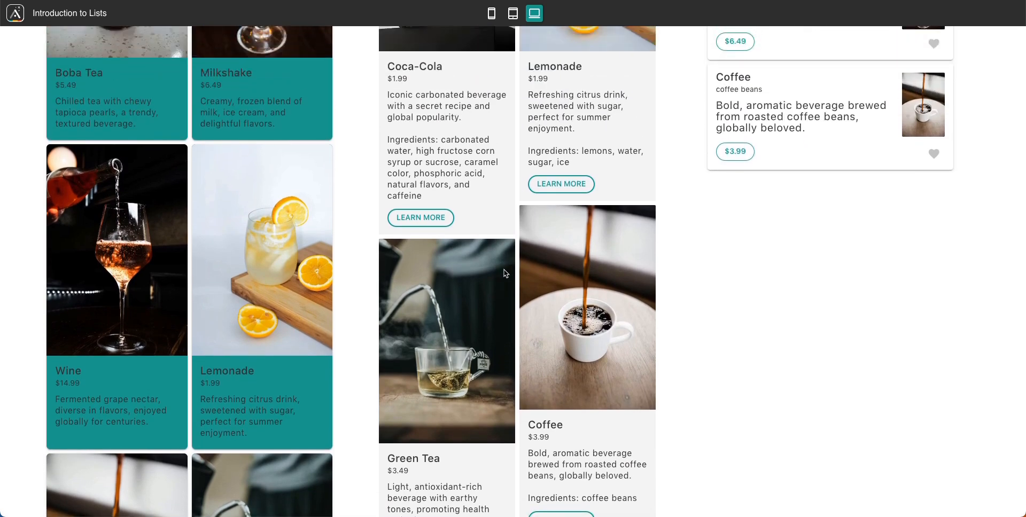
pyautogui.scroll(10, 504, 273)
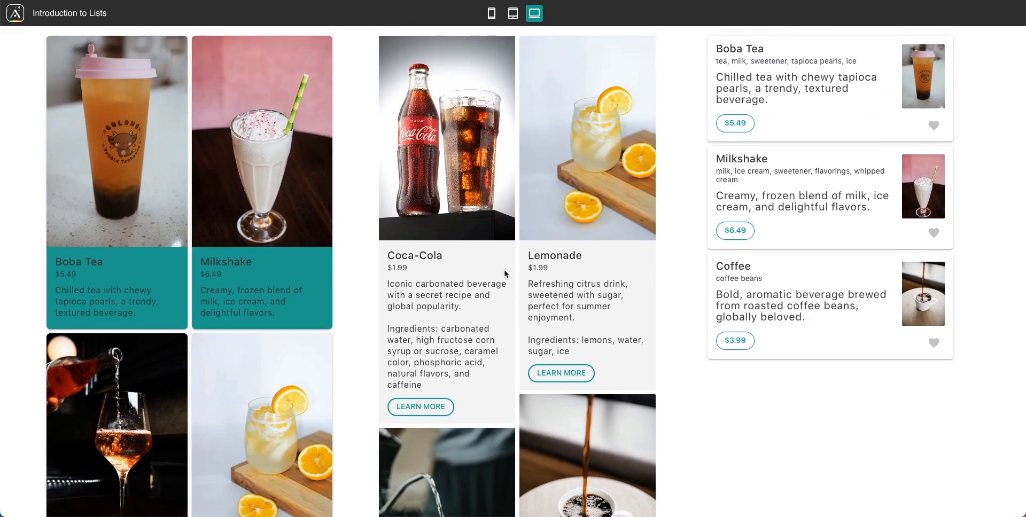
pyautogui.scroll(-10, 504, 273)
pyautogui.scroll(-5, 506, 274)
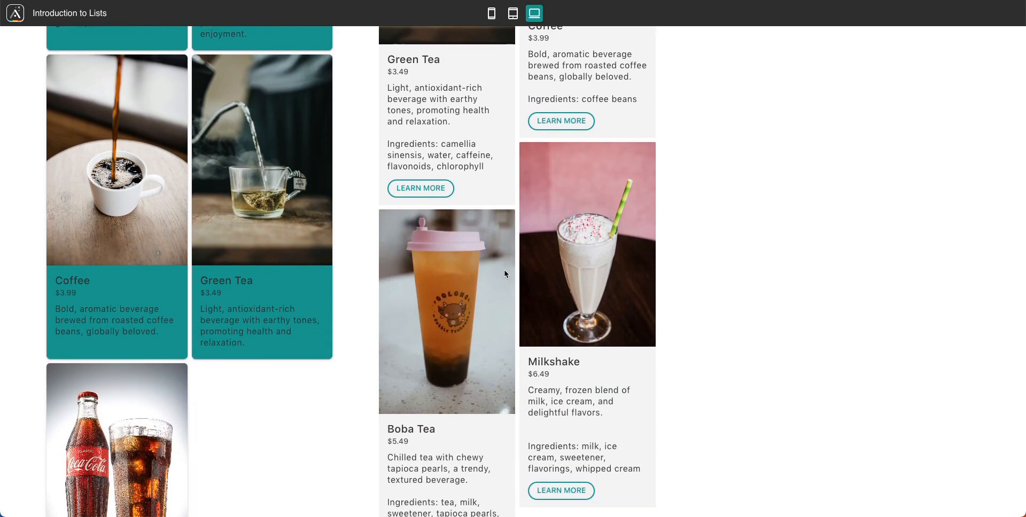
pyautogui.scroll(-10, 506, 274)
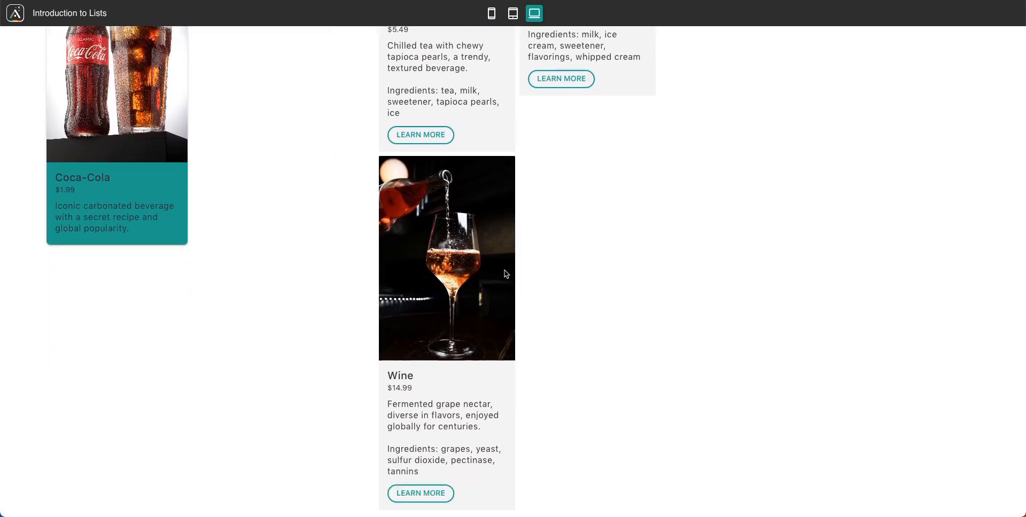
pyautogui.scroll(15, 506, 274)
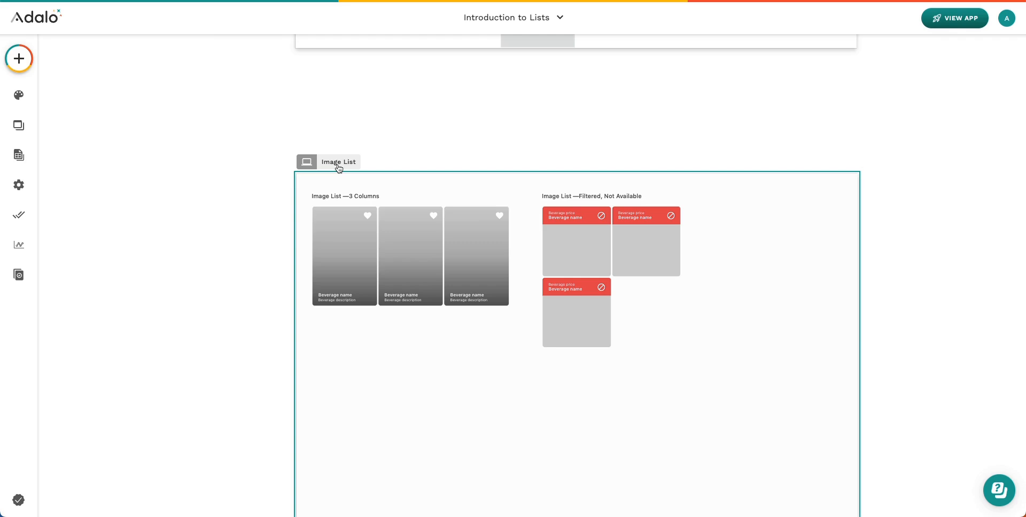
# Review the 3-column image list's data, image and layout settings, including its available column counts
pyautogui.click(339, 163)
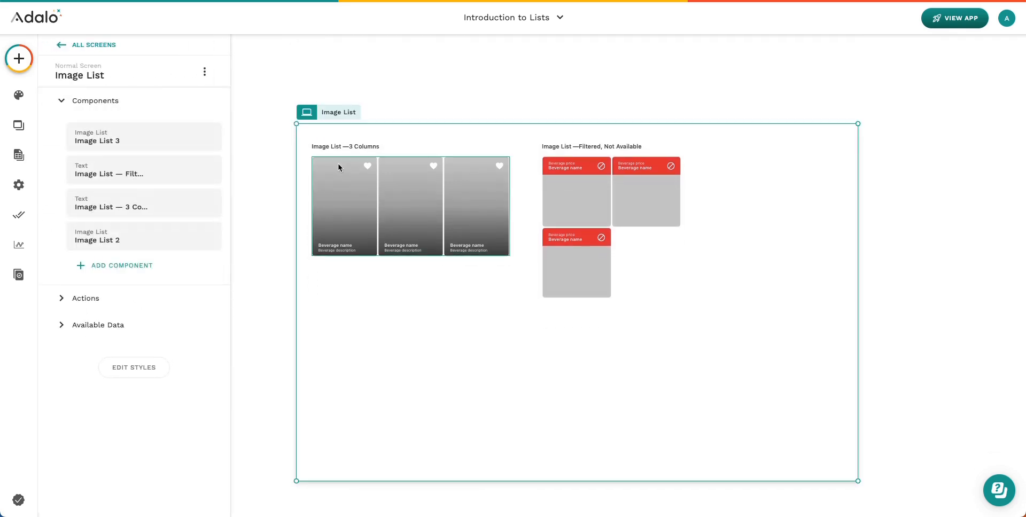
pyautogui.click(354, 179)
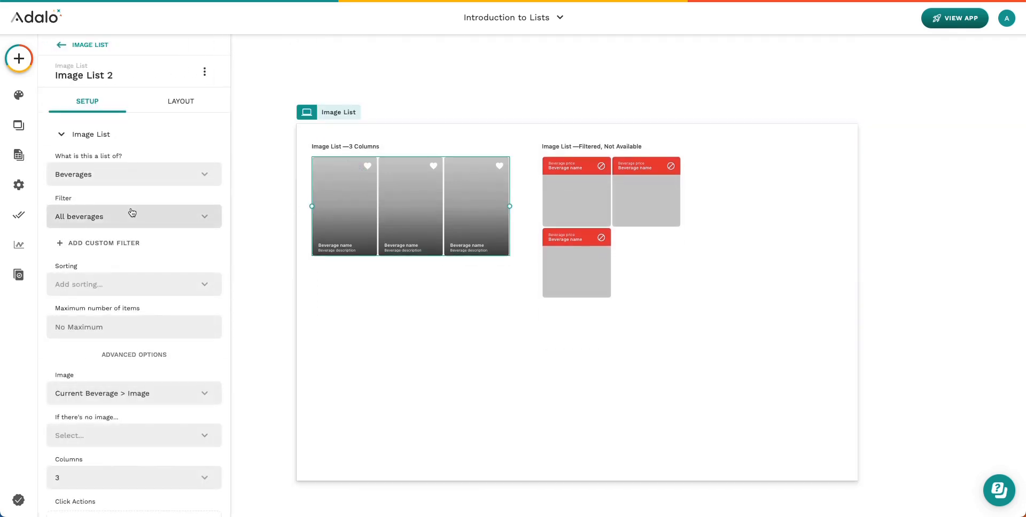
pyautogui.scroll(-2, 132, 209)
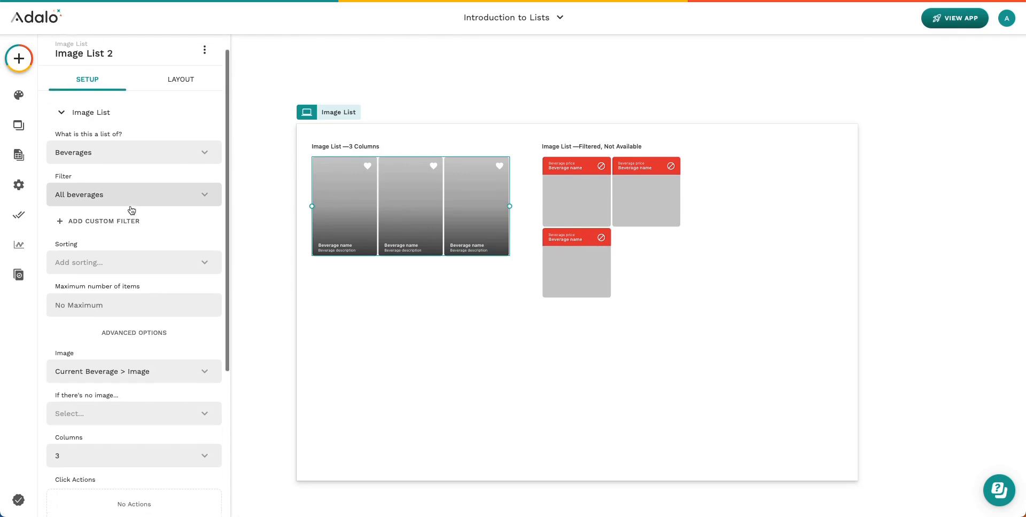
pyautogui.scroll(-5, 132, 209)
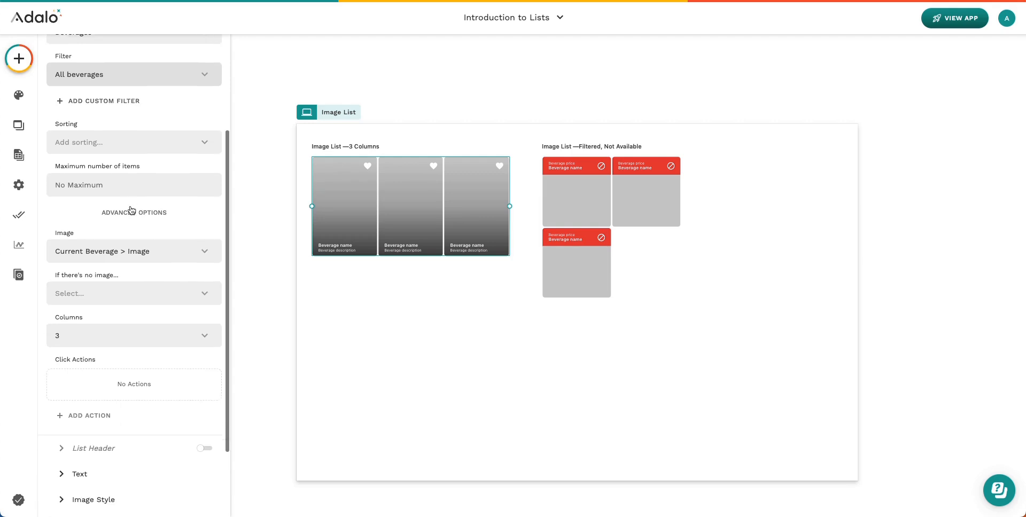
pyautogui.scroll(-1, 132, 209)
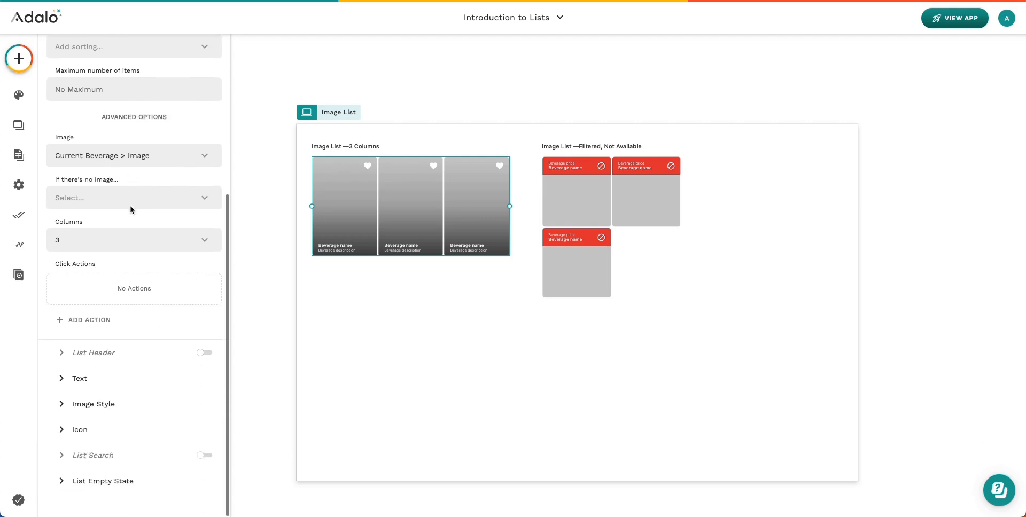
pyautogui.click(163, 251)
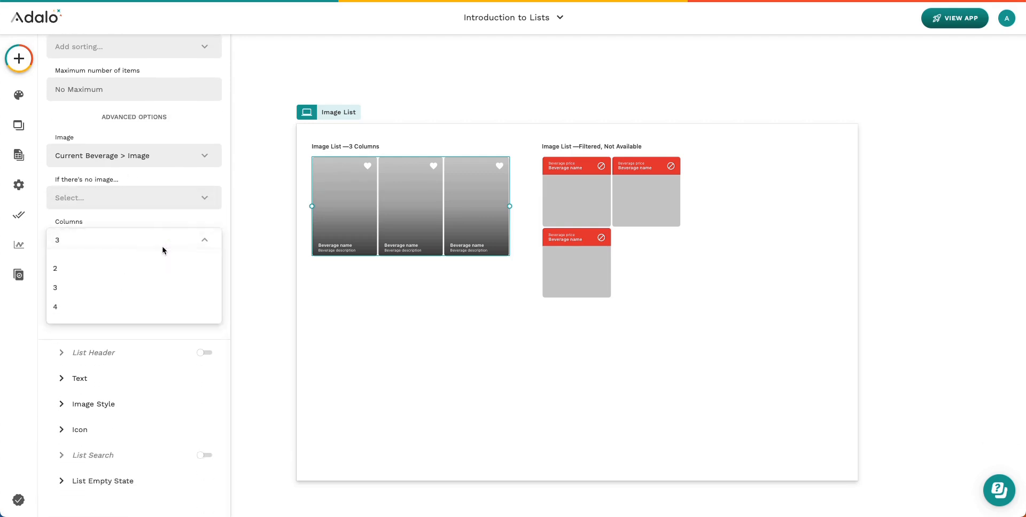
pyautogui.click(191, 226)
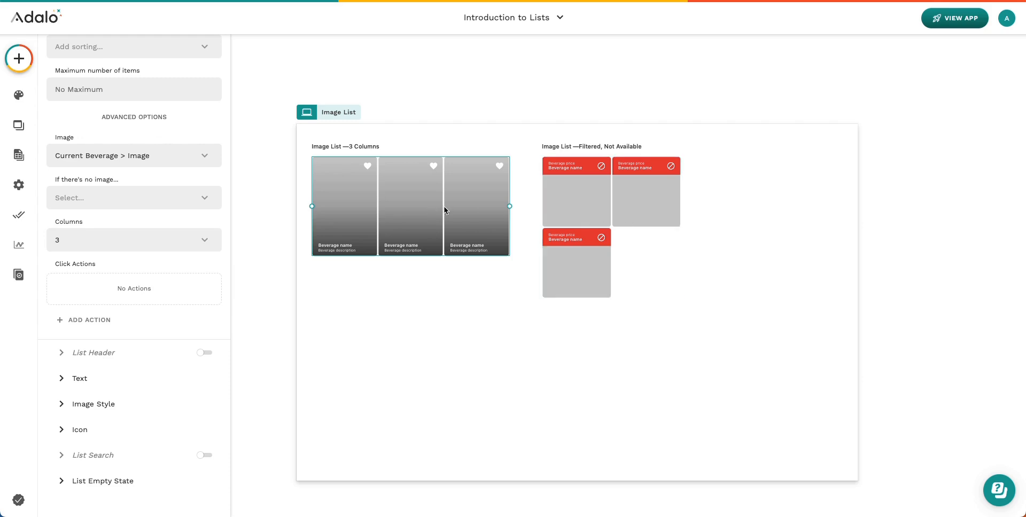
# Examine the filtered image list's Is Available? filter and Text settings, and view both image lists in the app preview
pyautogui.click(645, 204)
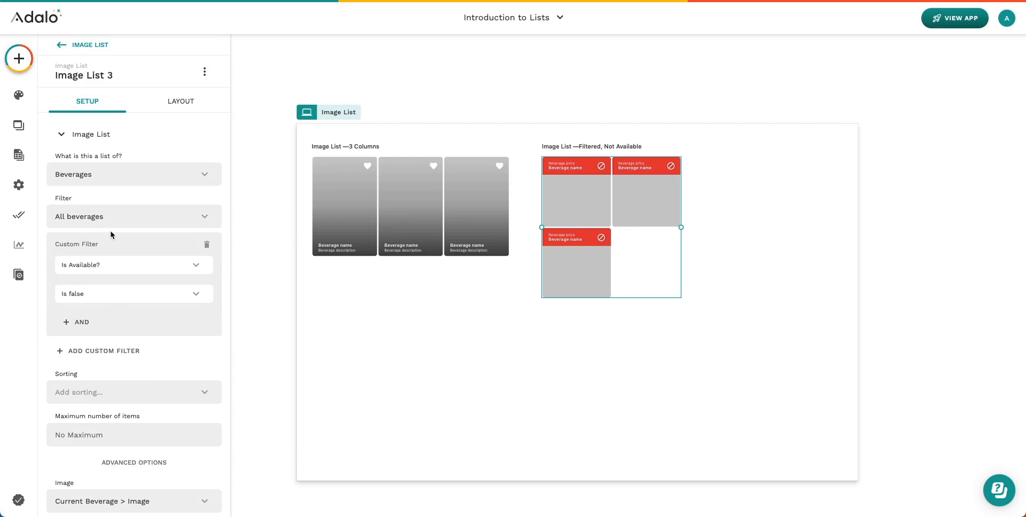
pyautogui.scroll(-7, 122, 302)
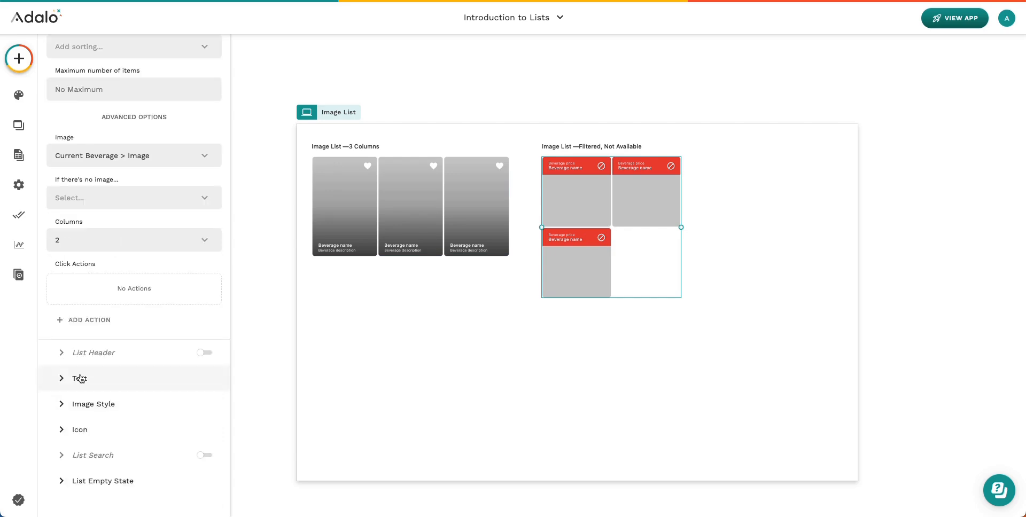
pyautogui.click(80, 357)
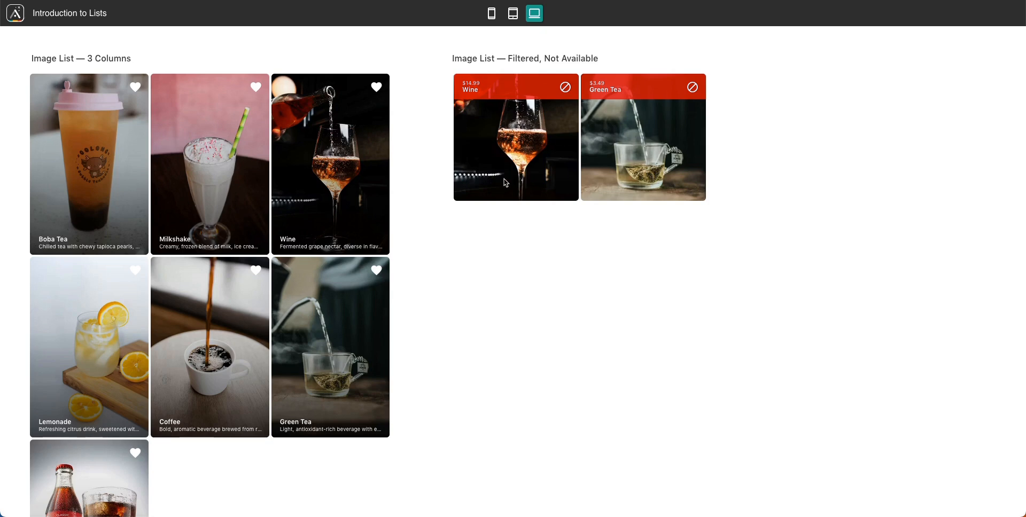
pyautogui.scroll(-1, 229, 320)
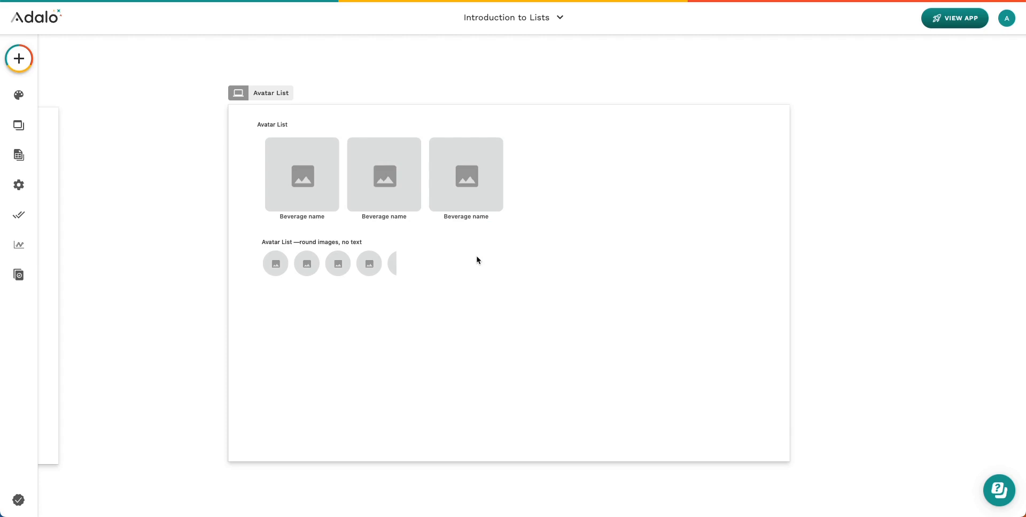
# Widen the upper avatar list on the Avatar List screen until it nearly reaches the screen's far edge
pyautogui.click(453, 185)
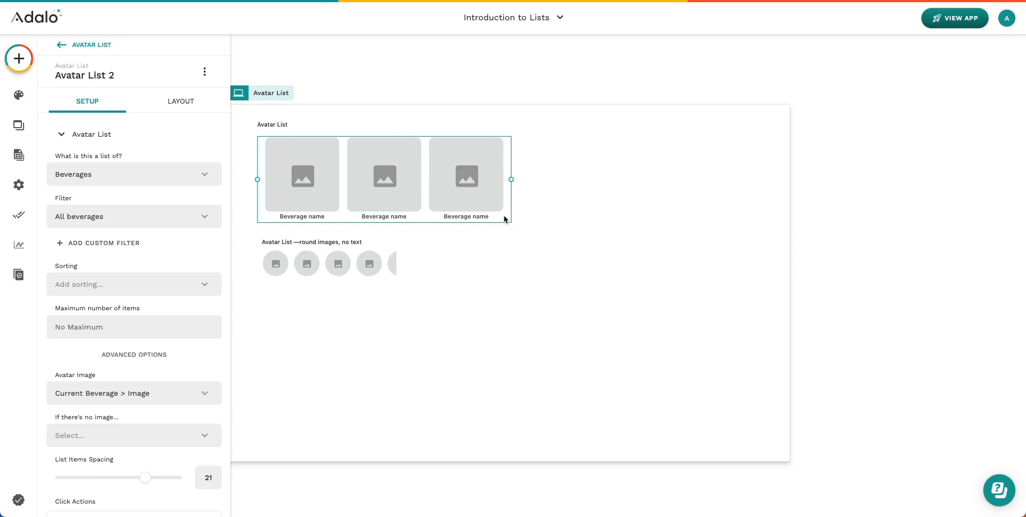
pyautogui.moveTo(511, 180); pyautogui.dragTo(624, 172)
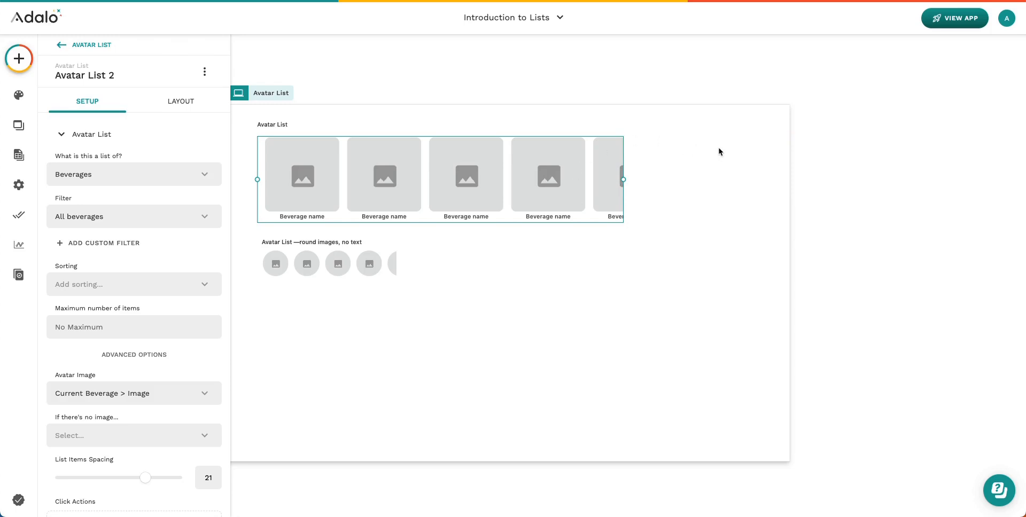
pyautogui.click(622, 180)
pyautogui.moveTo(623, 180); pyautogui.dragTo(673, 180)
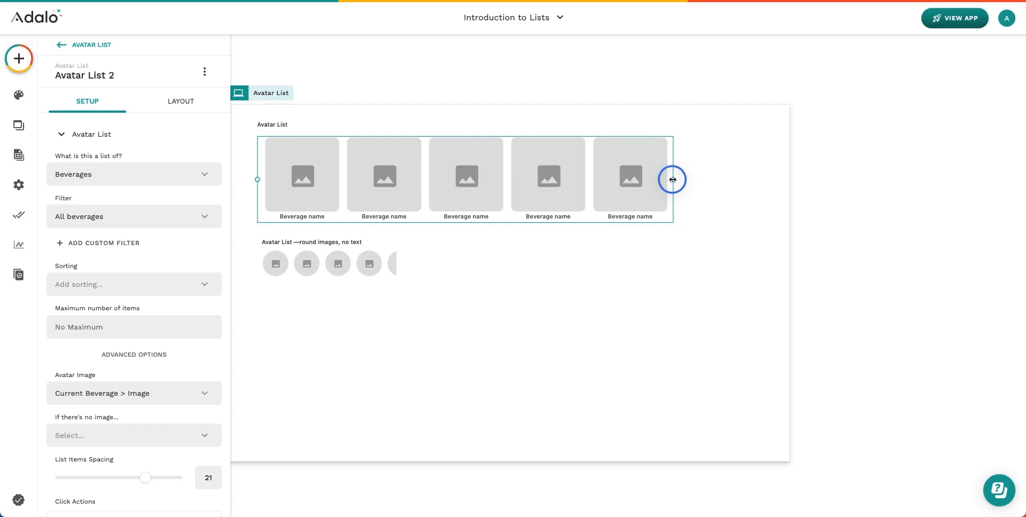
pyautogui.moveTo(672, 179); pyautogui.dragTo(783, 179)
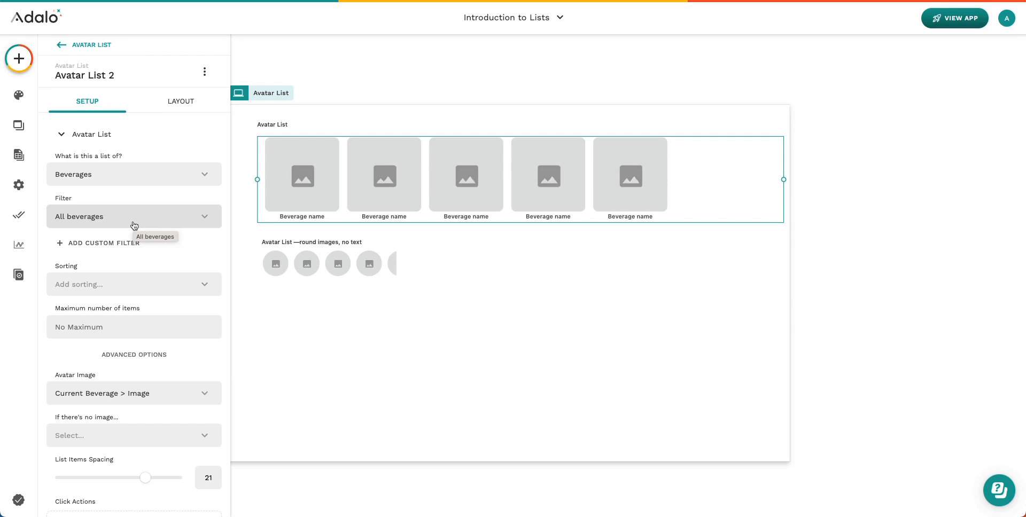
# Review the upper avatar list's data source, filter, sorting, maximum items, avatar image and item spacing settings
pyautogui.scroll(-2, 133, 225)
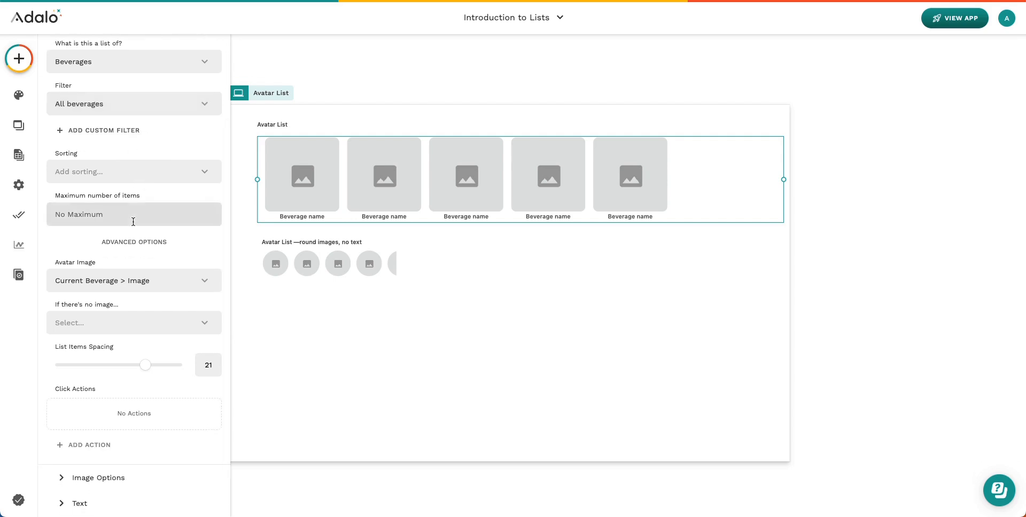
pyautogui.scroll(2, 133, 222)
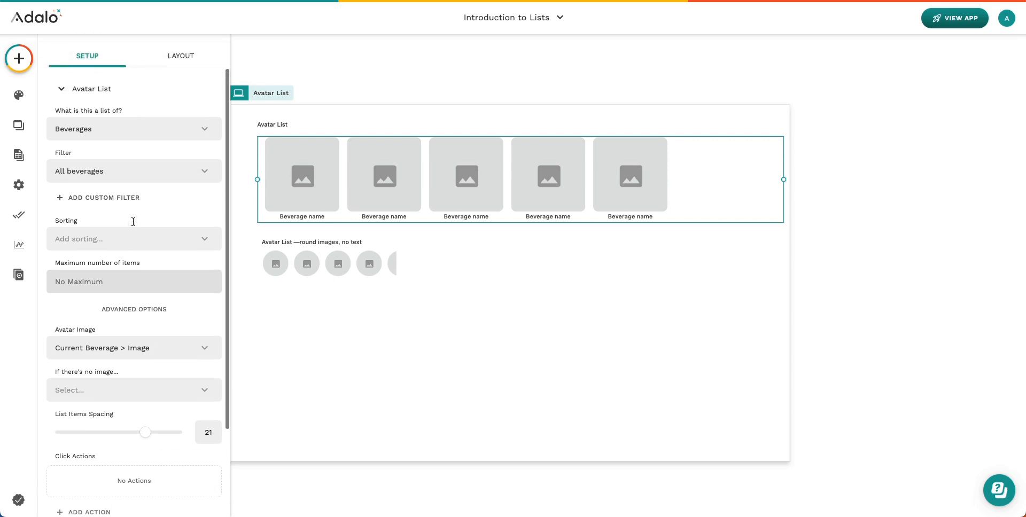
pyautogui.scroll(-1, 133, 222)
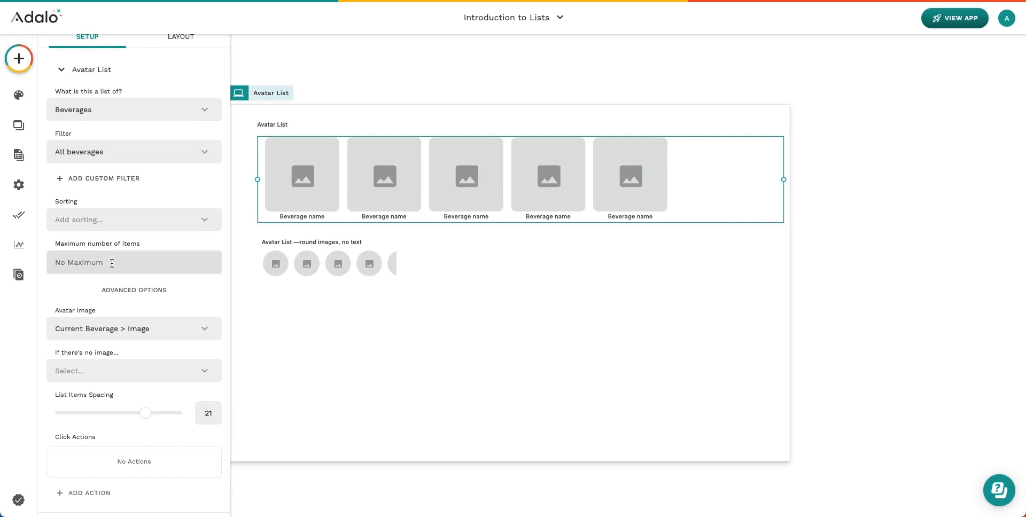
pyautogui.scroll(-3, 112, 264)
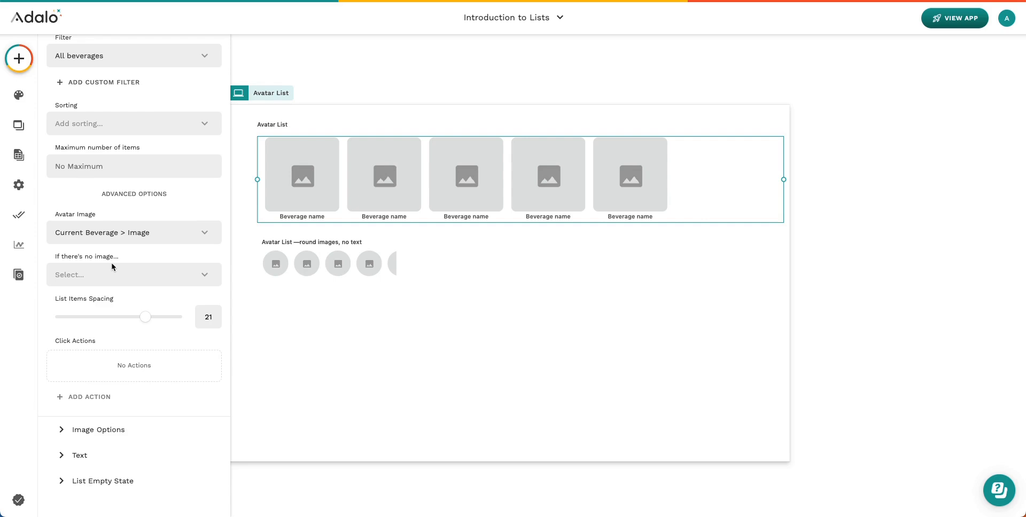
pyautogui.moveTo(145, 317)
pyautogui.mouseDown()
pyautogui.moveTo(116, 320)
pyautogui.moveTo(177, 323)
pyautogui.moveTo(147, 323)
pyautogui.mouseUp()
# Set the upper avatar list's image size to 193 and image rounding to 22, and check its cropping choices
pyautogui.click(103, 430)
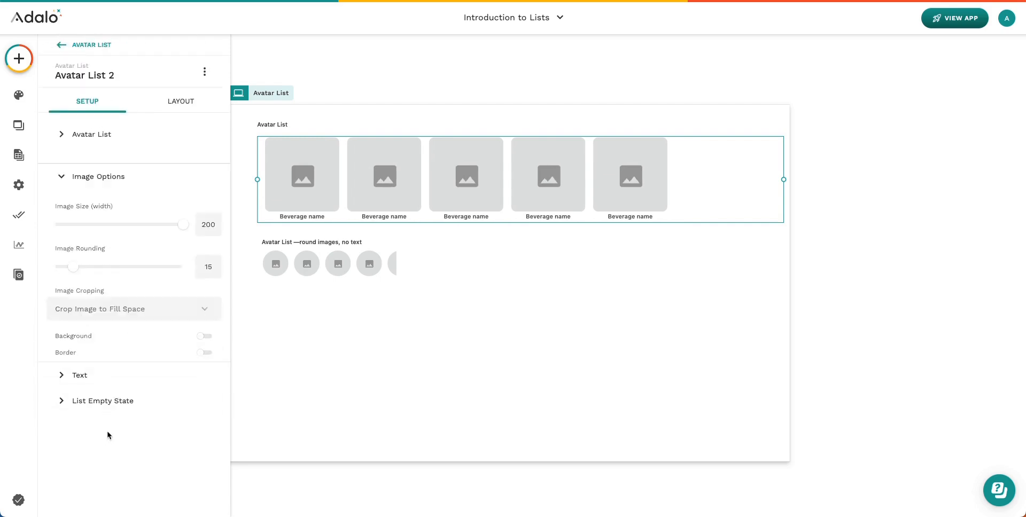
pyautogui.moveTo(183, 208)
pyautogui.mouseDown()
pyautogui.moveTo(107, 208)
pyautogui.moveTo(178, 208)
pyautogui.mouseUp()
pyautogui.moveTo(71, 256)
pyautogui.mouseDown()
pyautogui.moveTo(172, 250)
pyautogui.moveTo(75, 253)
pyautogui.mouseUp()
pyautogui.click(106, 294)
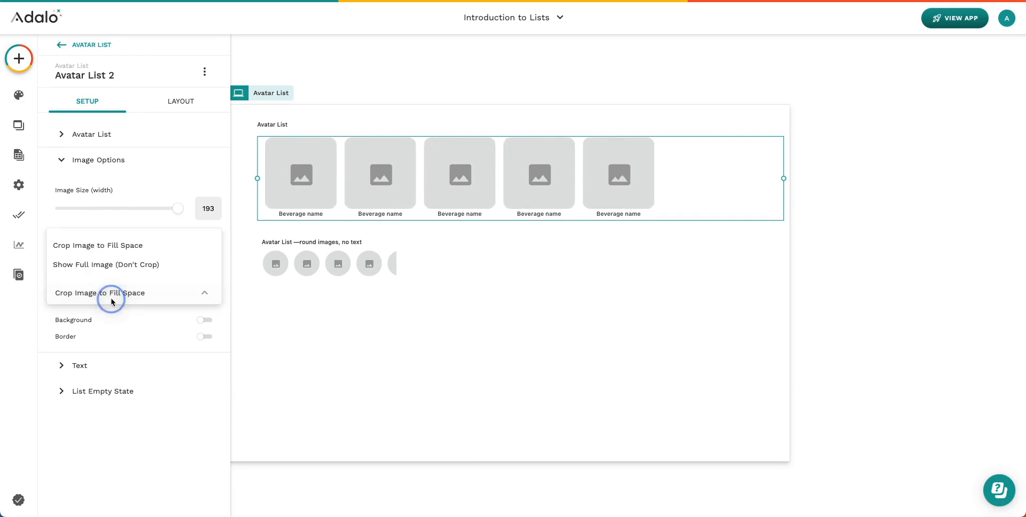
pyautogui.click(54, 323)
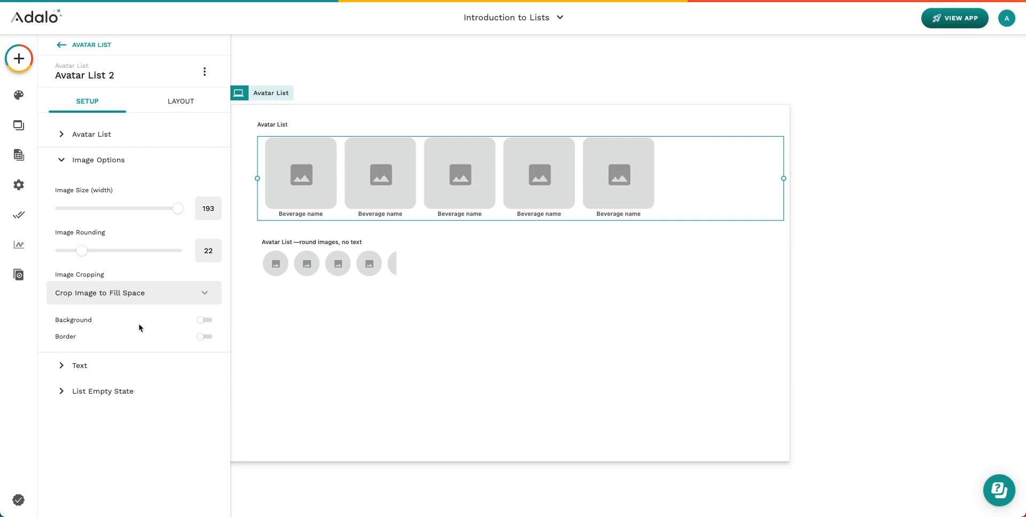
# Try the Top text position for the upper avatar list's beverage names and return it to Bottom
pyautogui.click(97, 365)
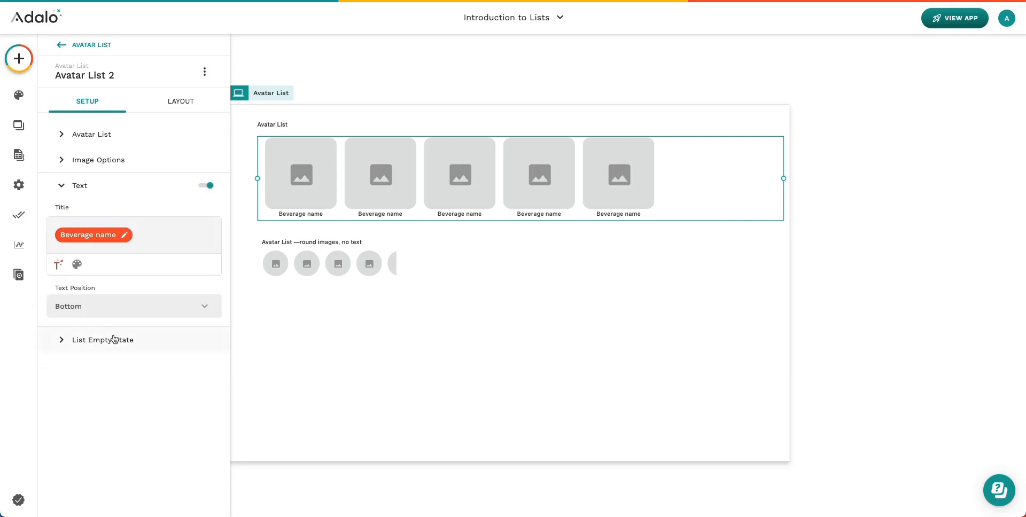
pyautogui.click(82, 310)
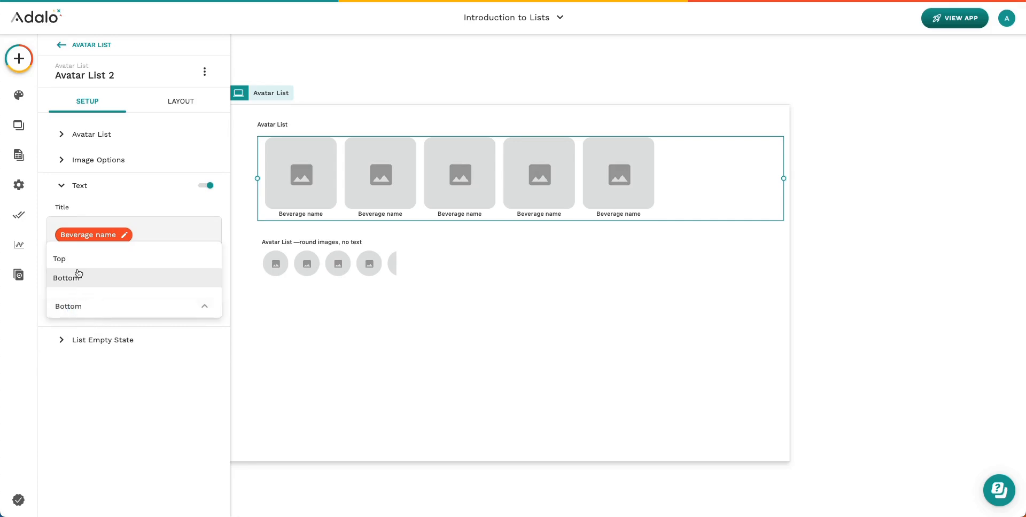
pyautogui.click(67, 259)
pyautogui.click(94, 307)
pyautogui.click(90, 279)
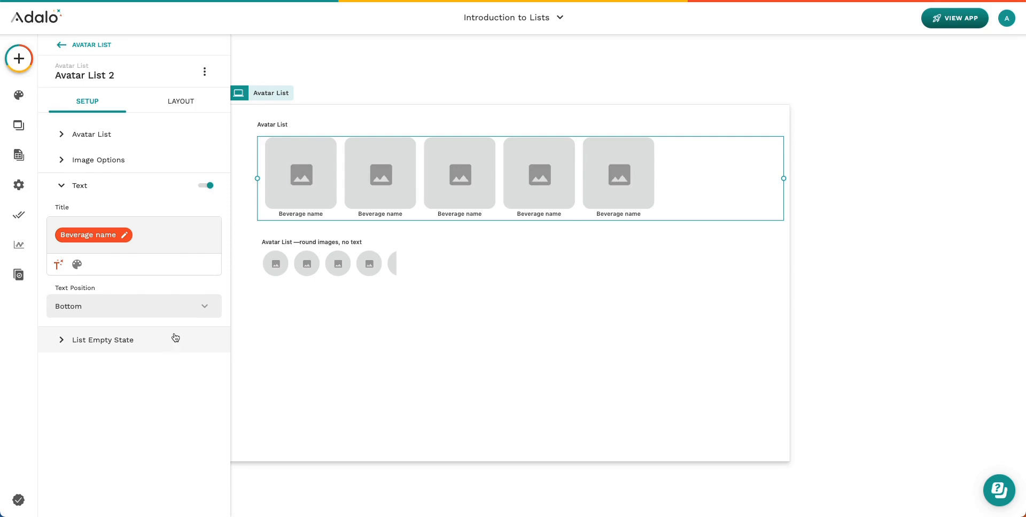
# Examine the round-image avatar list and its width, and move through its images horizontally in the app preview
pyautogui.click(292, 267)
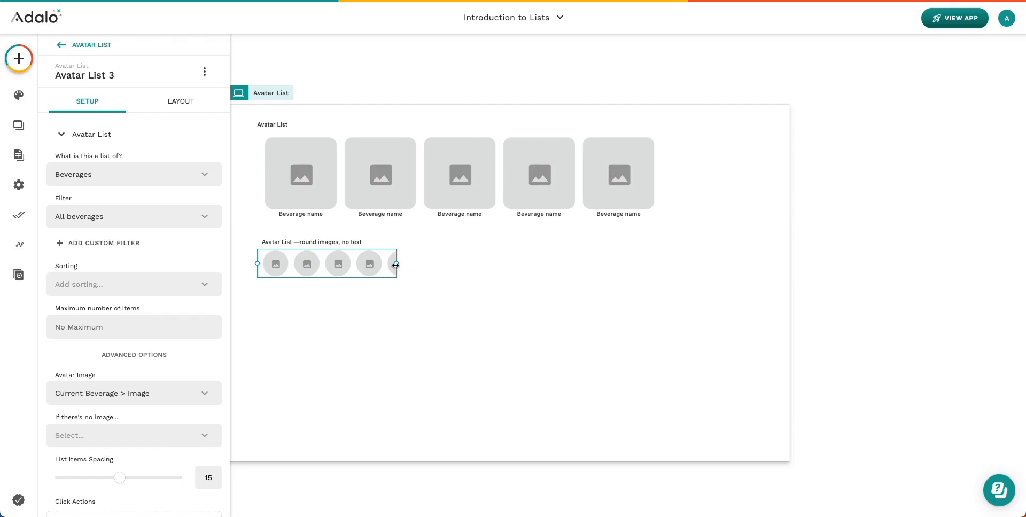
pyautogui.moveTo(396, 264); pyautogui.dragTo(370, 264)
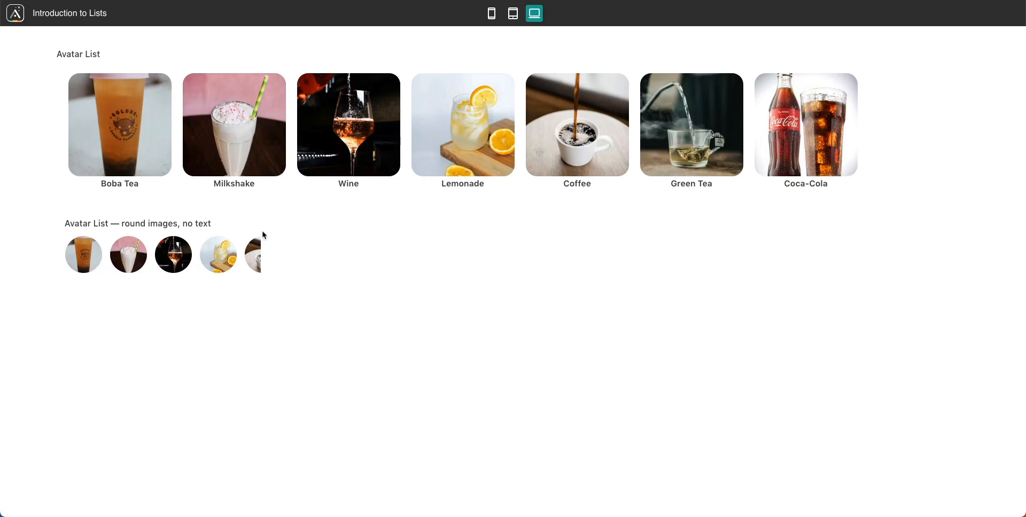
pyautogui.hscroll(5, 257, 259)
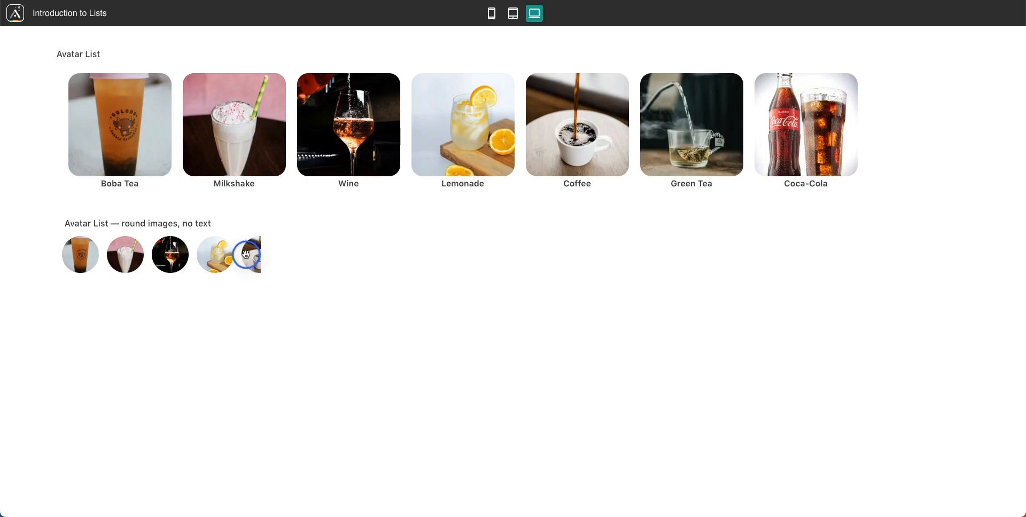
pyautogui.hscroll(-2, 150, 255)
pyautogui.hscroll(-2, 203, 254)
pyautogui.hscroll(3, 256, 254)
pyautogui.hscroll(-4, 259, 254)
pyautogui.hscroll(3, 262, 254)
pyautogui.hscroll(-3, 259, 254)
pyautogui.hscroll(3, 259, 254)
pyautogui.hscroll(-3, 253, 253)
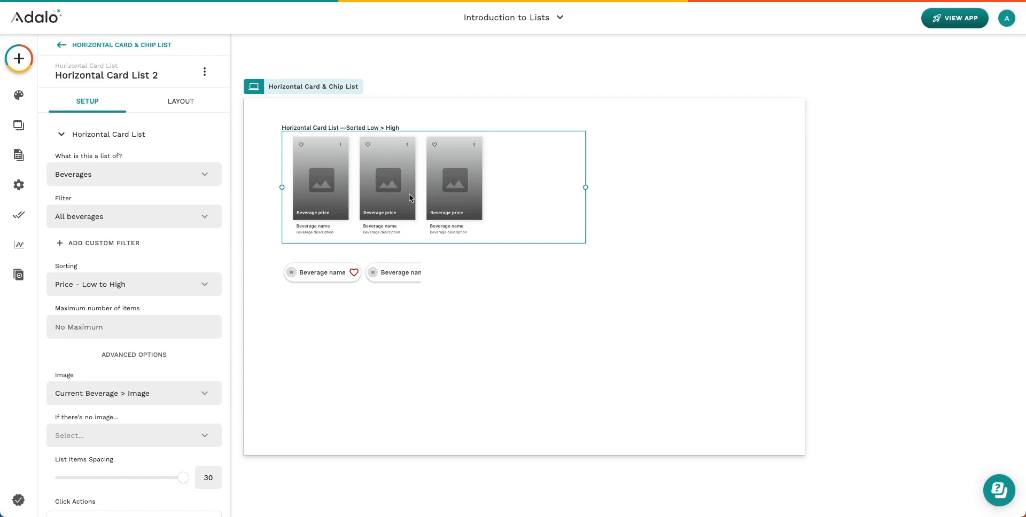
# Review the horizontal card list's sorting, image and spacing settings, its Image Options and its Bottom Bar Text
pyautogui.scroll(-1, 409, 199)
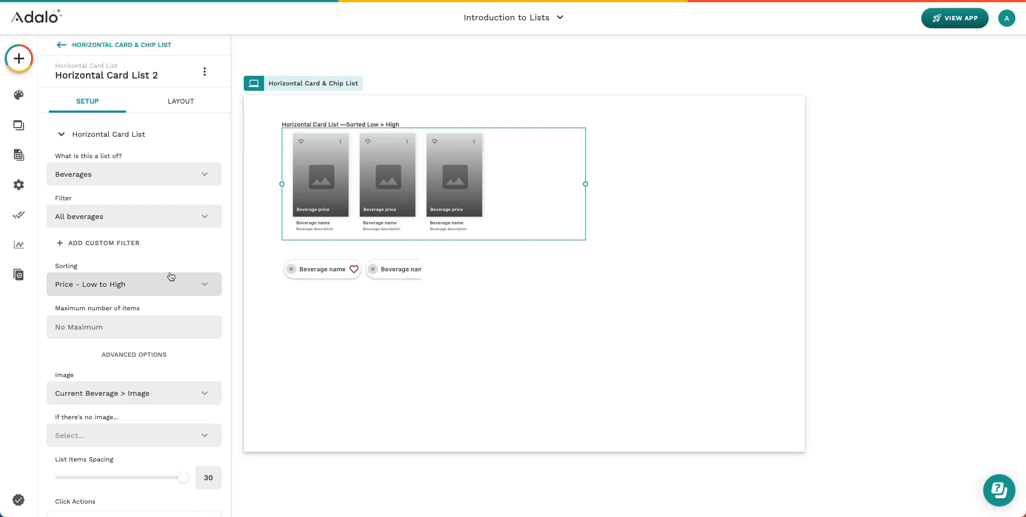
pyautogui.scroll(-1, 172, 282)
pyautogui.scroll(-4, 172, 282)
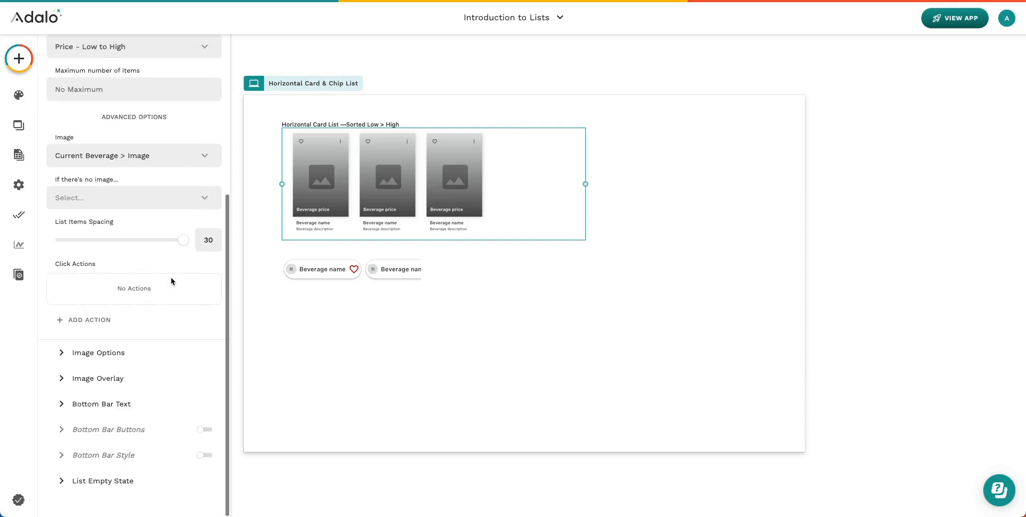
pyautogui.click(114, 354)
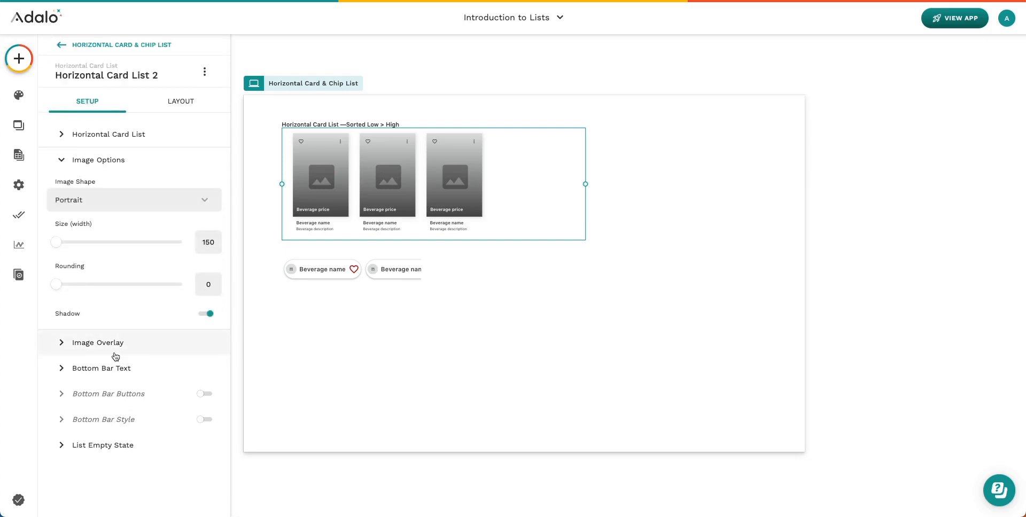
pyautogui.click(113, 364)
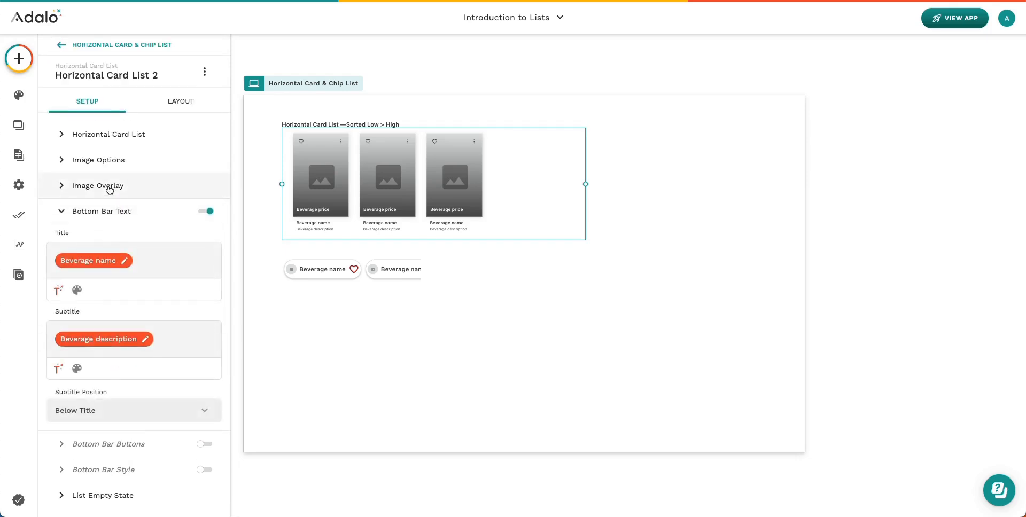
# Set the horizontal card list's image overlay text position to Top Overlay
pyautogui.click(110, 188)
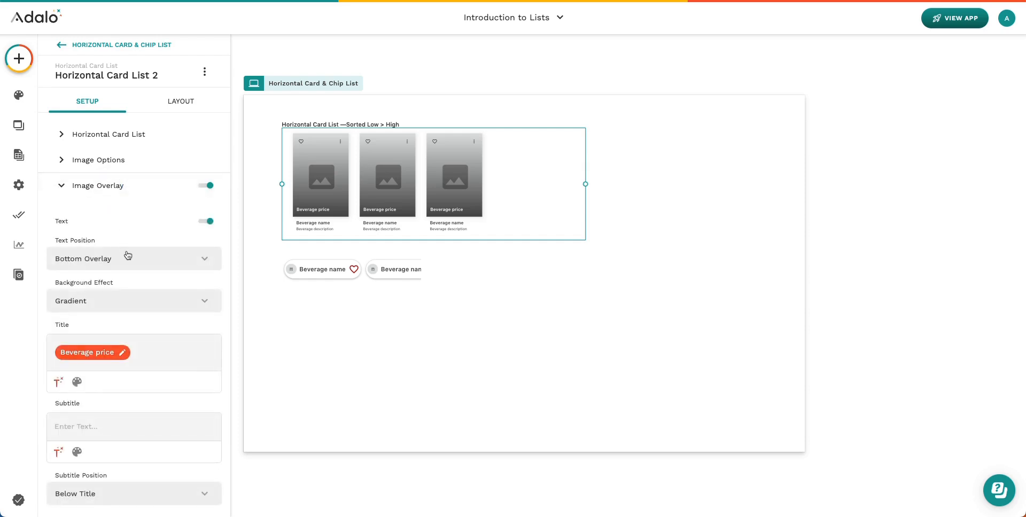
pyautogui.click(129, 262)
pyautogui.click(104, 306)
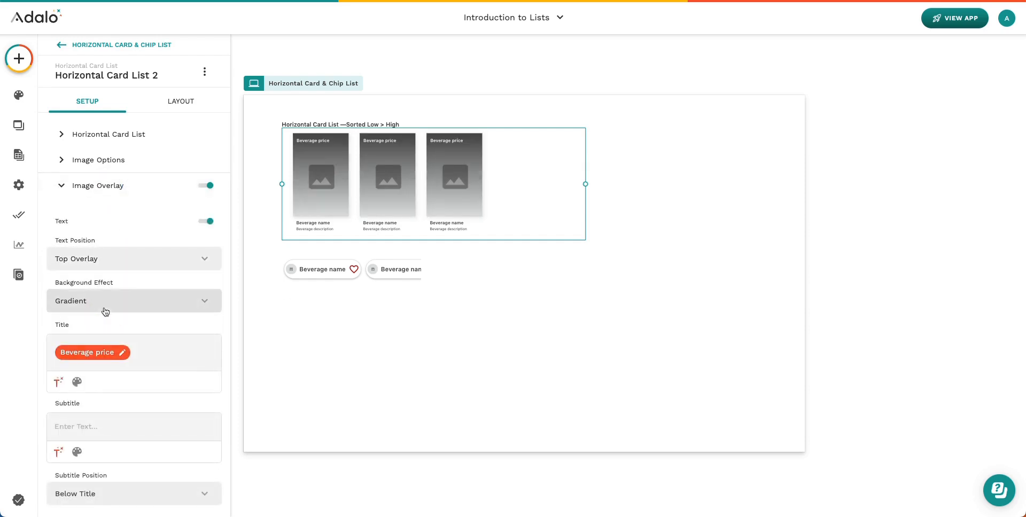
# Set the horizontal card list's image overlay text position to Bottom Overlay
pyautogui.click(103, 259)
pyautogui.click(98, 291)
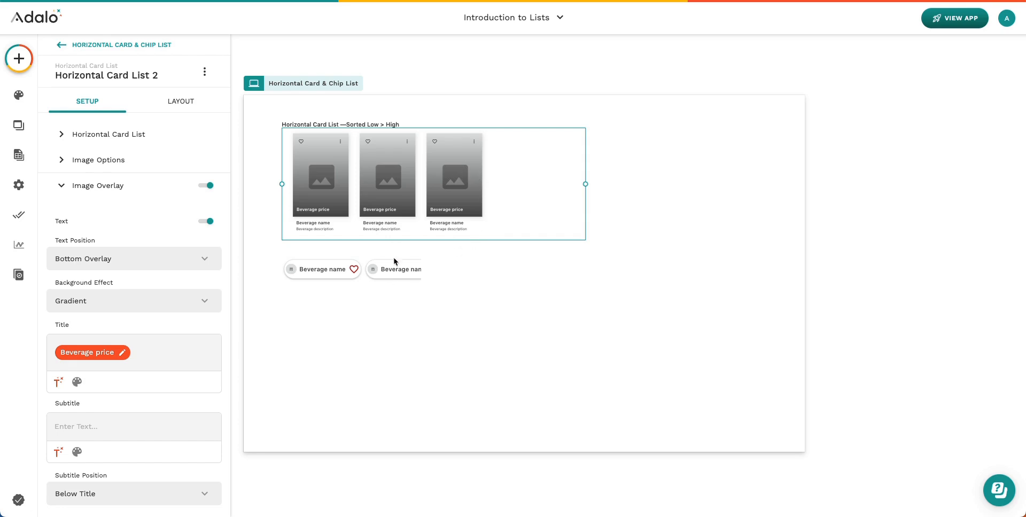
# Review the horizontal chip list's filter, sorting, spacing and click action settings, and widen the list on the canvas
pyautogui.click(390, 271)
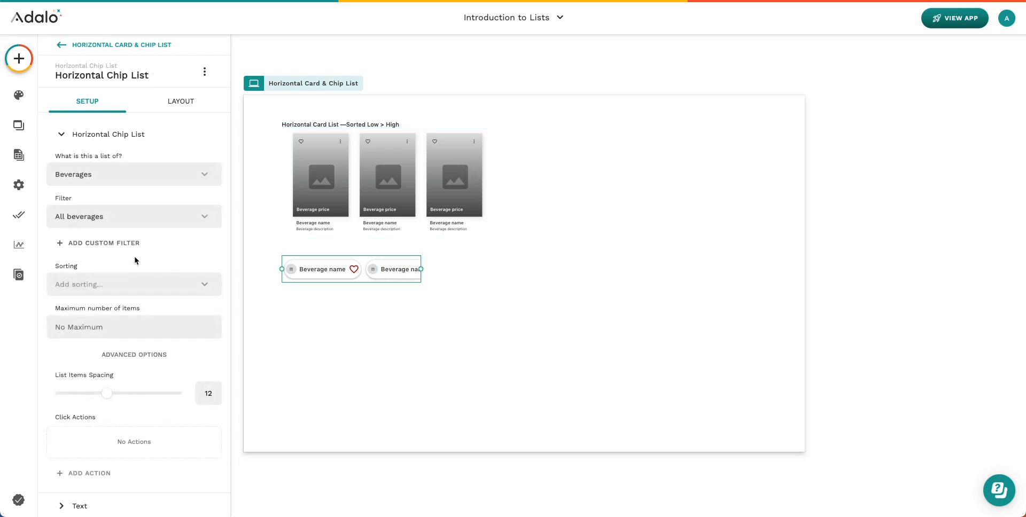
pyautogui.scroll(-2, 134, 260)
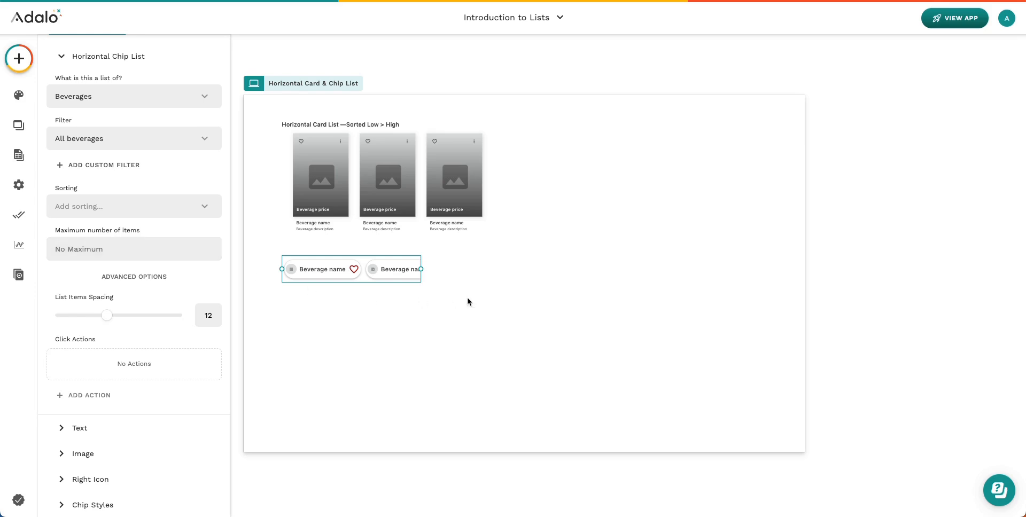
pyautogui.moveTo(421, 269); pyautogui.dragTo(406, 271)
pyautogui.moveTo(409, 270); pyautogui.dragTo(474, 270)
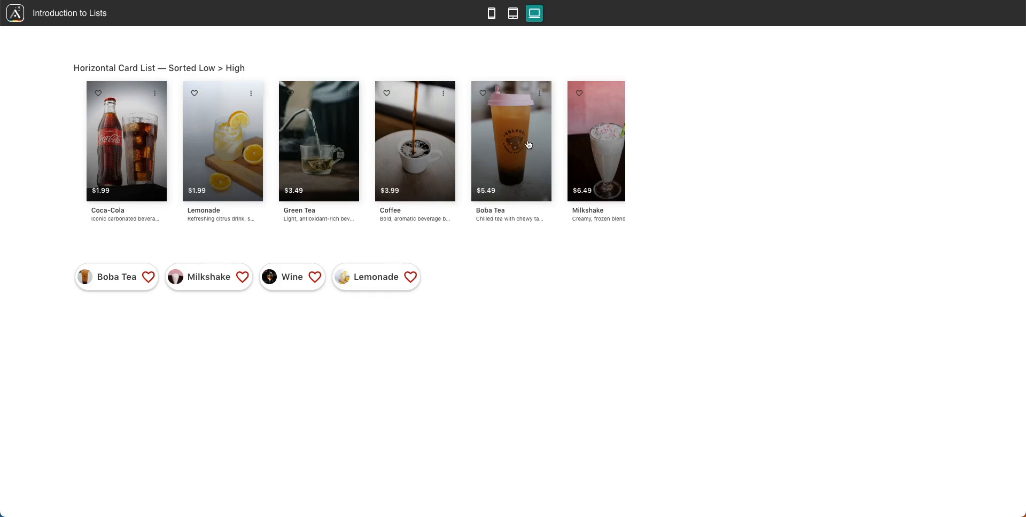
# Move horizontally through the beverage cards and chips in the app preview
pyautogui.moveTo(591, 159); pyautogui.dragTo(575, 142)
pyautogui.moveTo(353, 277)
pyautogui.mouseDown()
pyautogui.moveTo(217, 270)
pyautogui.moveTo(371, 278)
pyautogui.moveTo(126, 273)
pyautogui.moveTo(344, 282)
pyautogui.mouseUp()
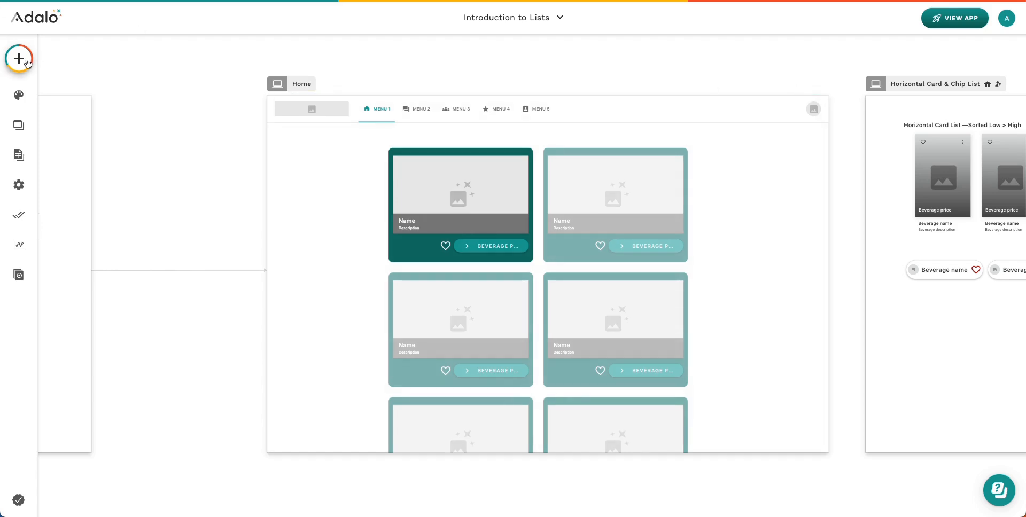
# Add a generic list component with title and subtitle rows to the Home screen, overlapping the beverage list's edge
pyautogui.click(29, 63)
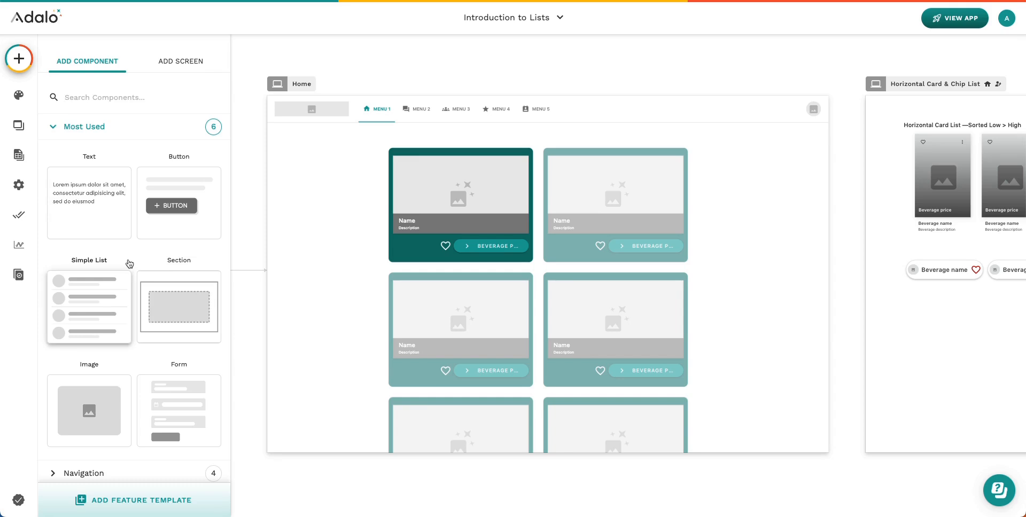
pyautogui.scroll(-4, 128, 263)
pyautogui.scroll(-2, 123, 251)
pyautogui.click(114, 222)
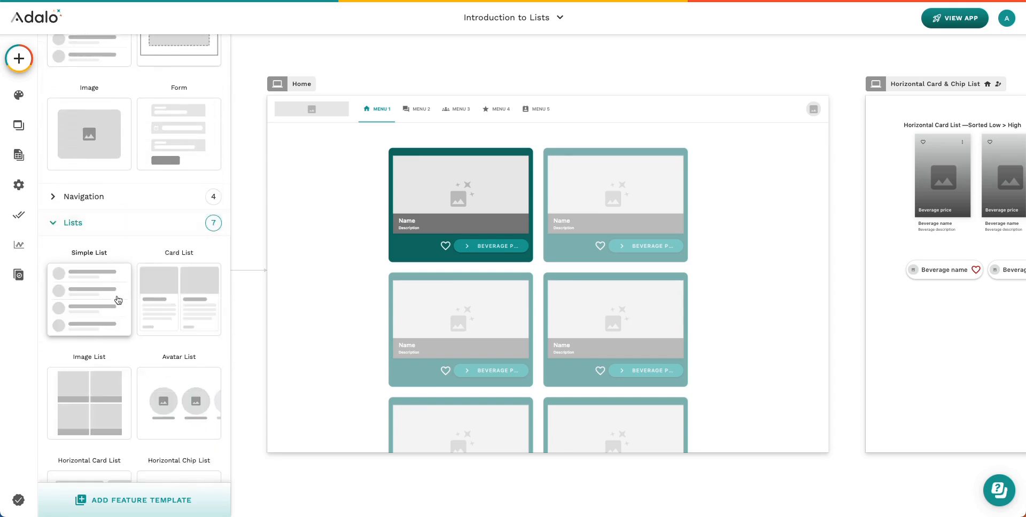
pyautogui.scroll(-3, 116, 267)
pyautogui.scroll(-4, 118, 300)
pyautogui.moveTo(100, 199); pyautogui.dragTo(352, 206)
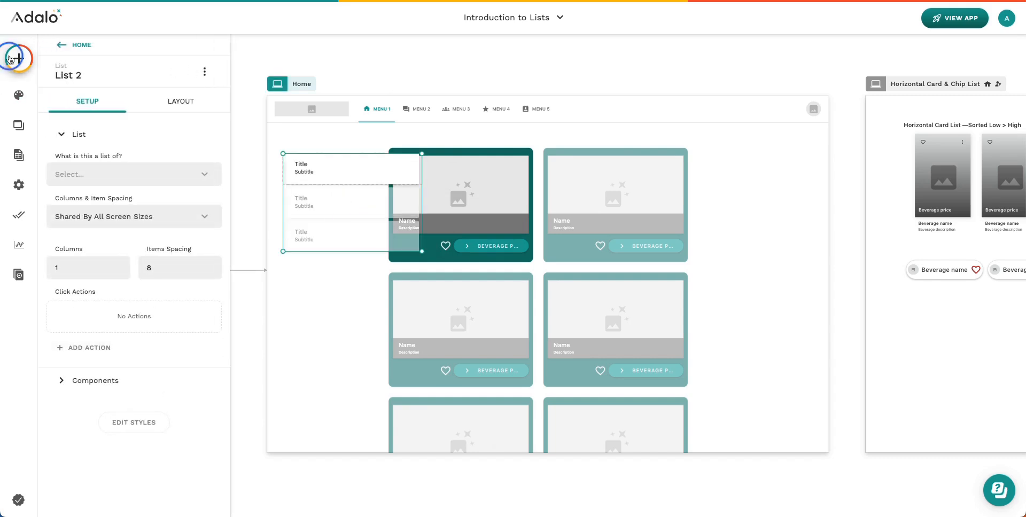
# Try adding a text component inside the new list's first row, and delete the whole new list
pyautogui.click(29, 65)
pyautogui.moveTo(120, 199); pyautogui.dragTo(314, 180)
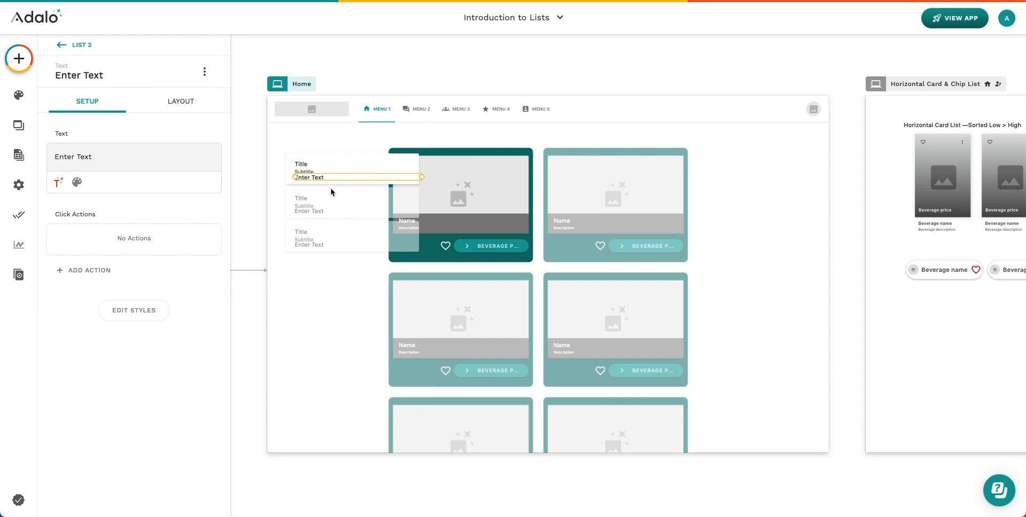
pyautogui.click(307, 188)
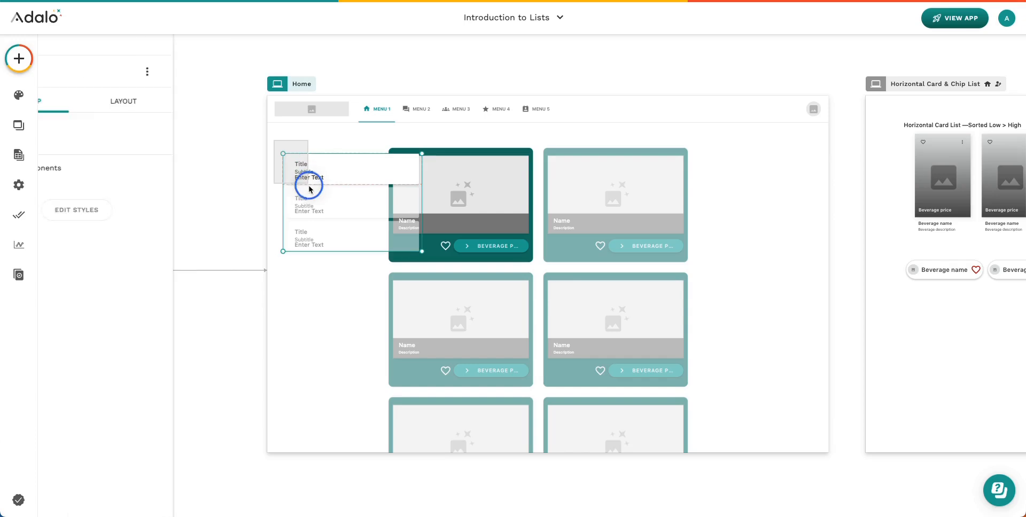
pyautogui.press('Delete')
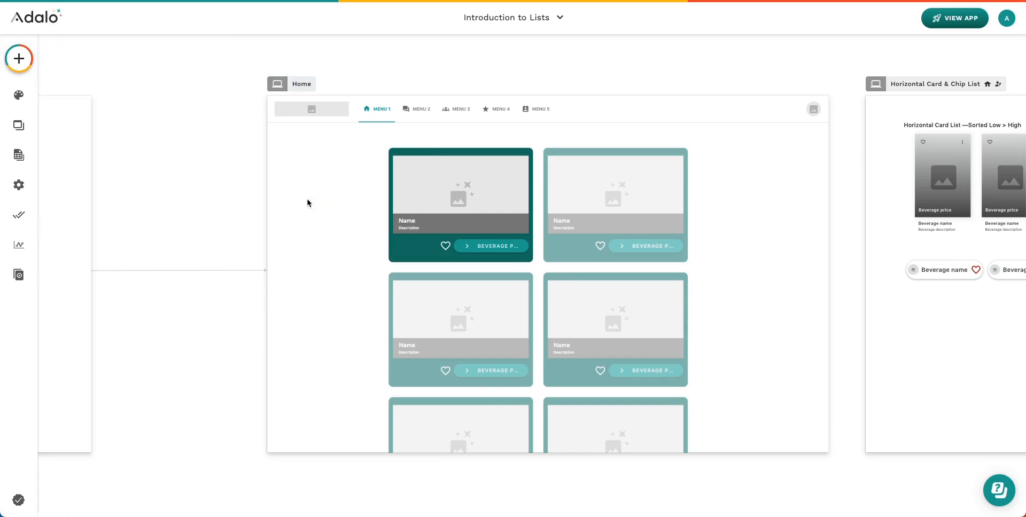
# Move the beverage list toward the Home screen's right edge and place an image component in the freed space
pyautogui.scroll(-1, 307, 202)
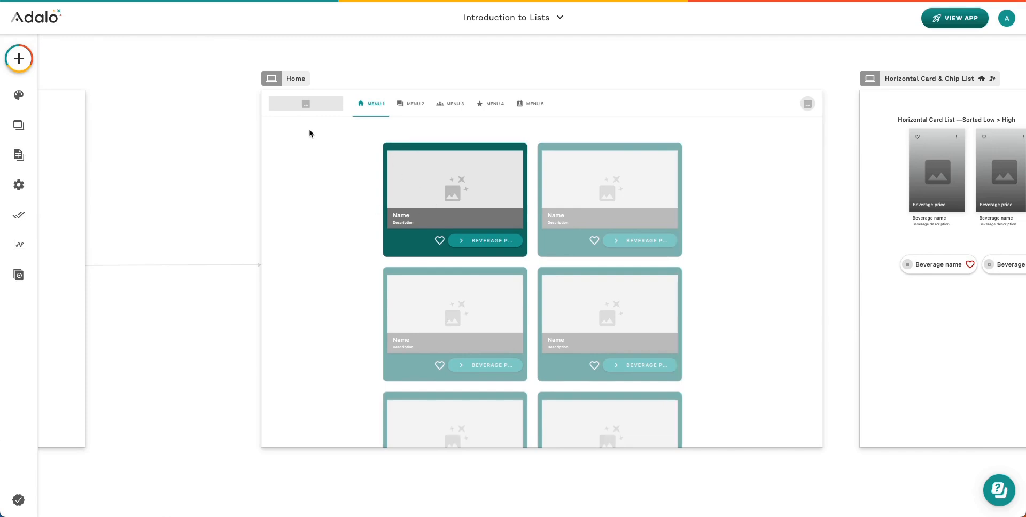
pyautogui.moveTo(447, 197); pyautogui.dragTo(573, 197)
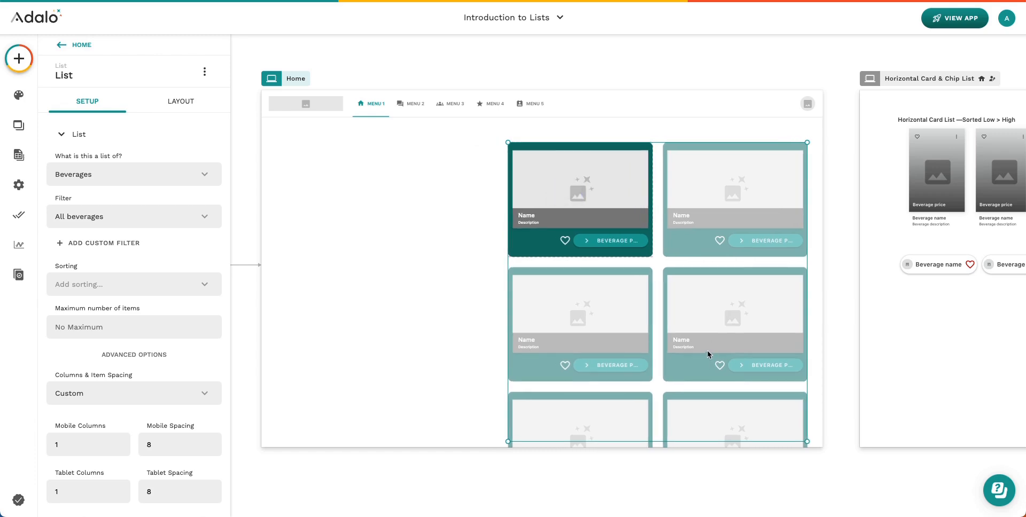
pyautogui.click(395, 308)
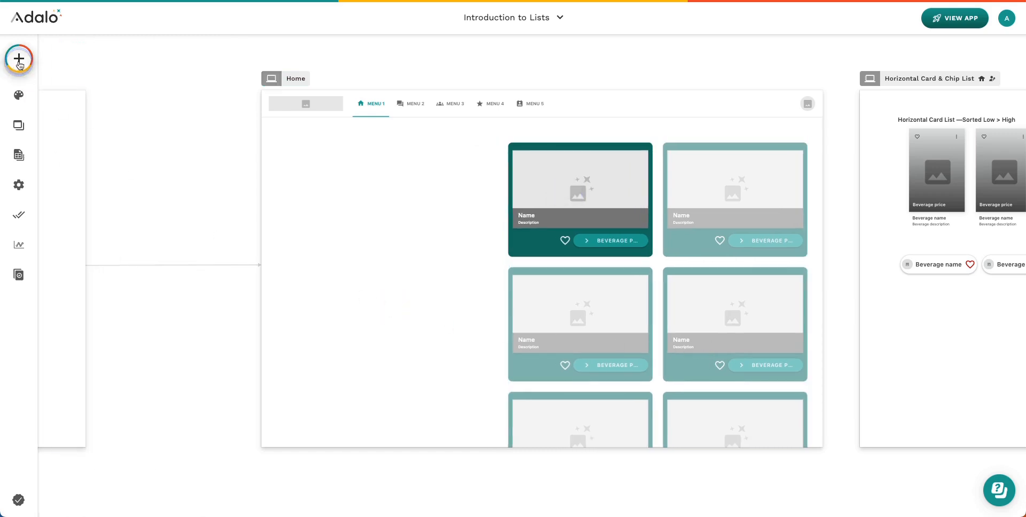
pyautogui.click(18, 59)
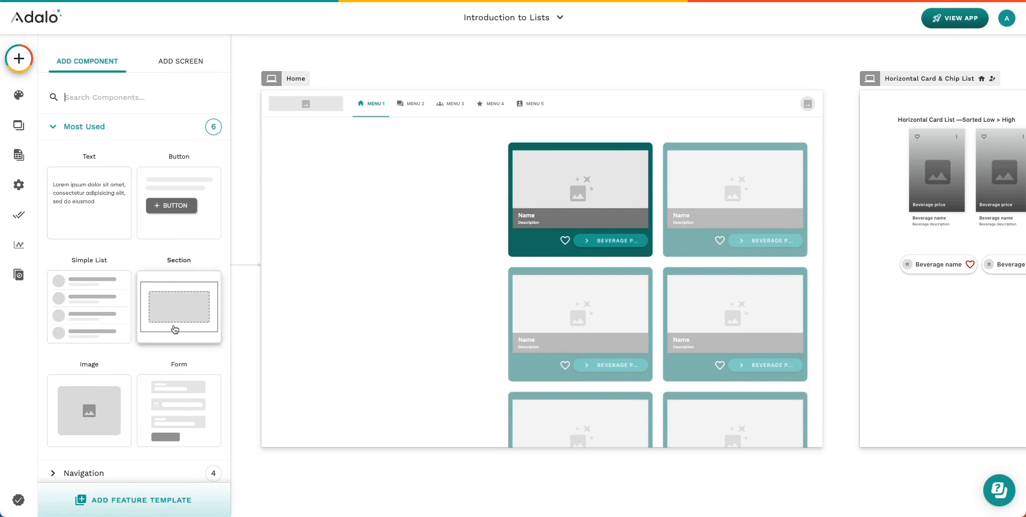
pyautogui.moveTo(103, 398); pyautogui.dragTo(364, 193)
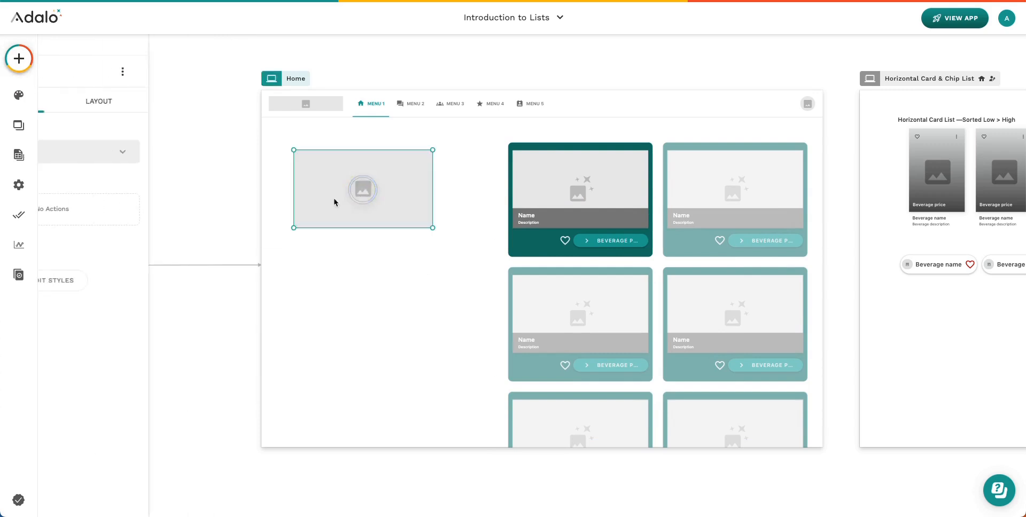
# Add a rectangle across the bottom of the new image, matching the image's full width
pyautogui.scroll(-5, 96, 343)
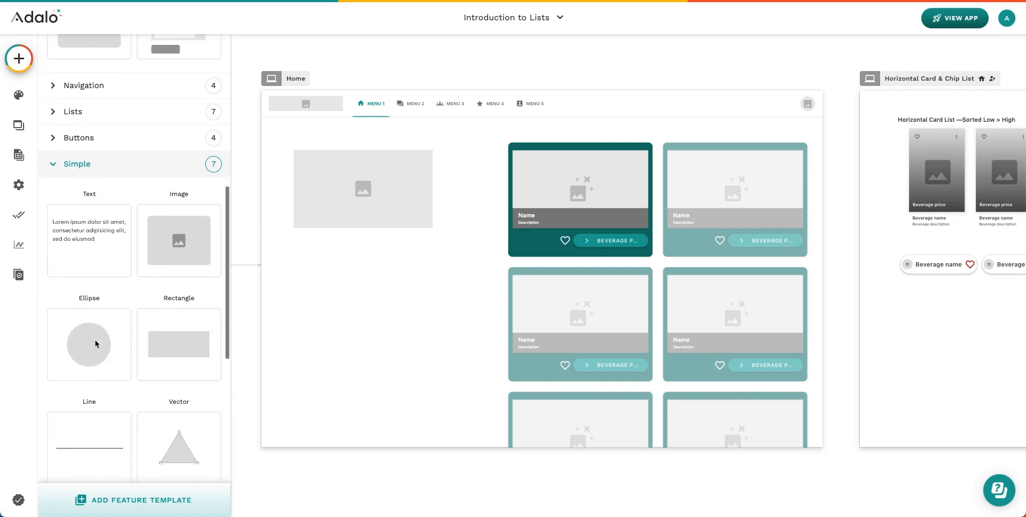
pyautogui.moveTo(179, 334); pyautogui.dragTo(358, 219)
pyautogui.moveTo(421, 207); pyautogui.dragTo(432, 208)
pyautogui.moveTo(366, 193); pyautogui.dragTo(363, 206)
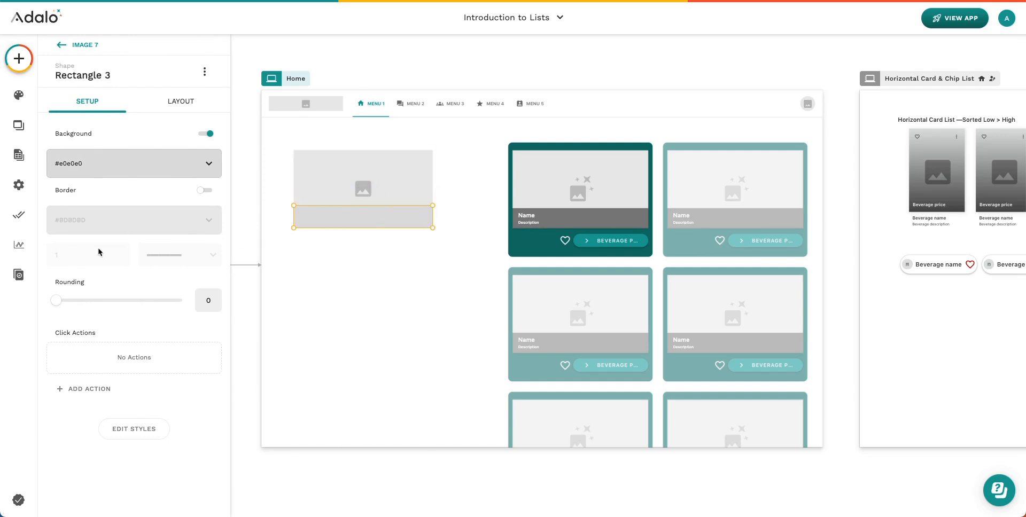
# Add a second rectangle over the image and enlarge it until it extends past all of the image's edges
pyautogui.click(20, 59)
pyautogui.scroll(-2, 107, 430)
pyautogui.scroll(-2, 109, 428)
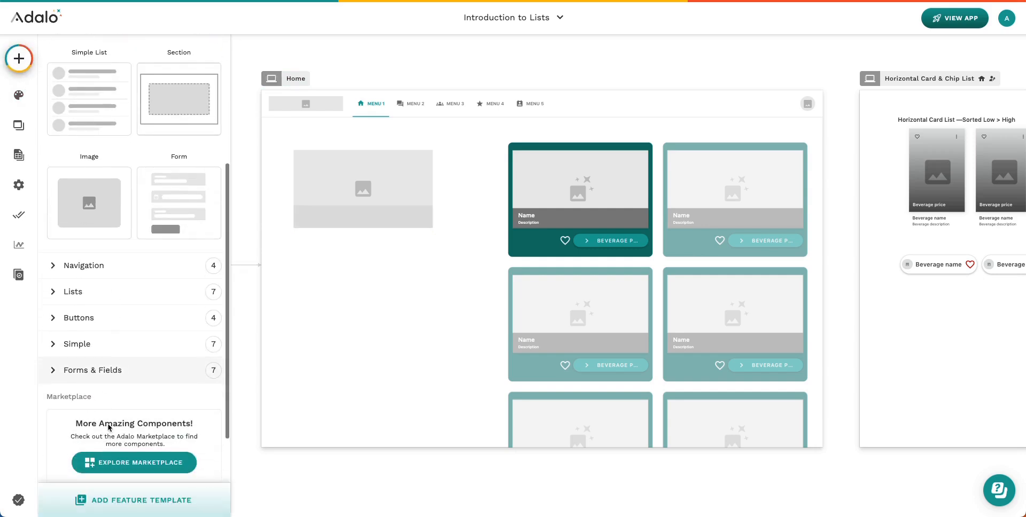
pyautogui.click(97, 337)
pyautogui.scroll(-4, 134, 359)
pyautogui.click(188, 281)
pyautogui.moveTo(188, 281); pyautogui.dragTo(348, 169)
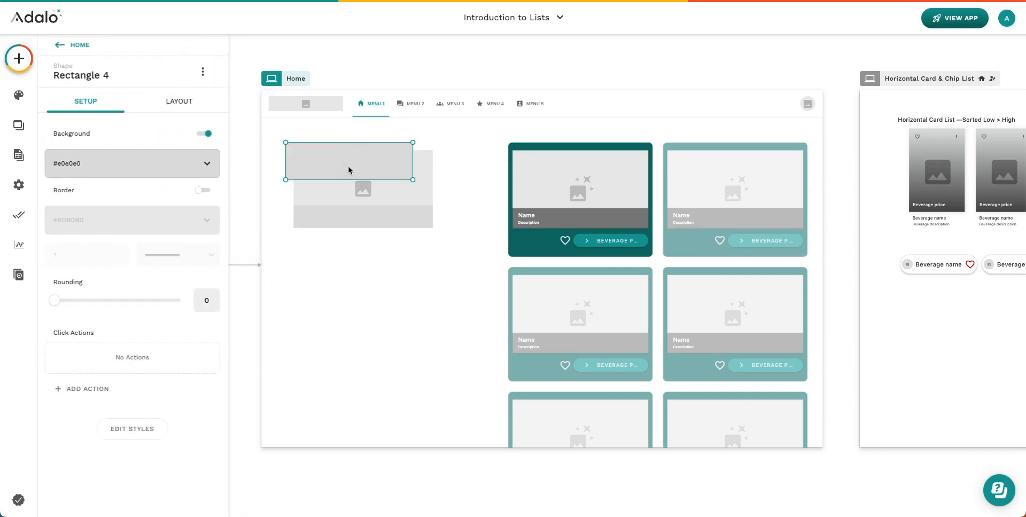
pyautogui.moveTo(412, 180); pyautogui.dragTo(435, 235)
pyautogui.press('Escape')
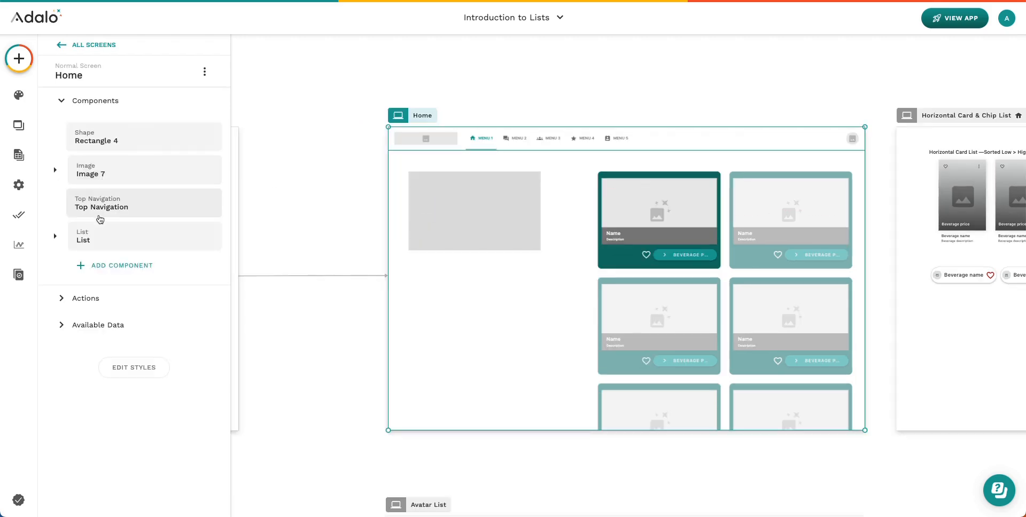
# Reorder the large rectangle behind the image and set its corner rounding to 20
pyautogui.moveTo(94, 143); pyautogui.dragTo(96, 187)
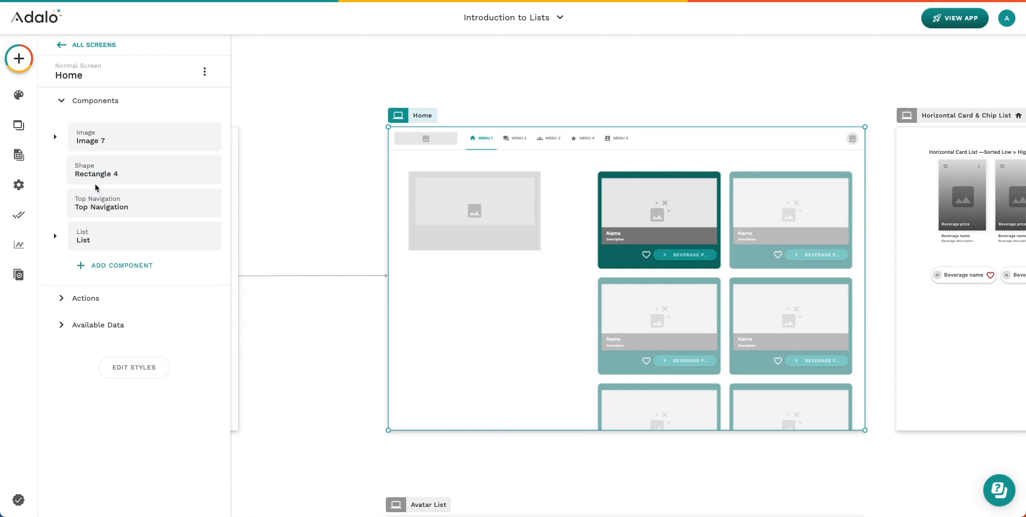
pyautogui.click(412, 174)
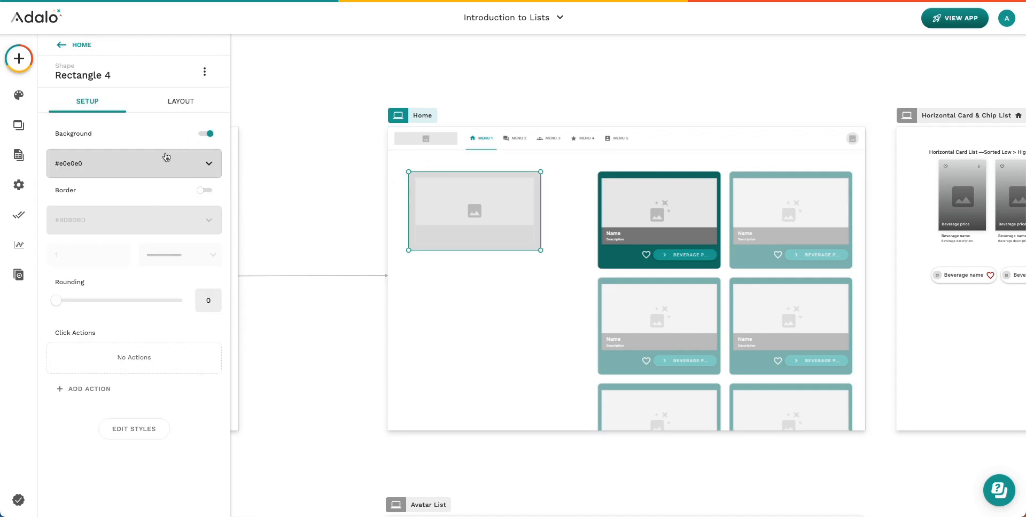
pyautogui.moveTo(56, 302); pyautogui.dragTo(75, 307)
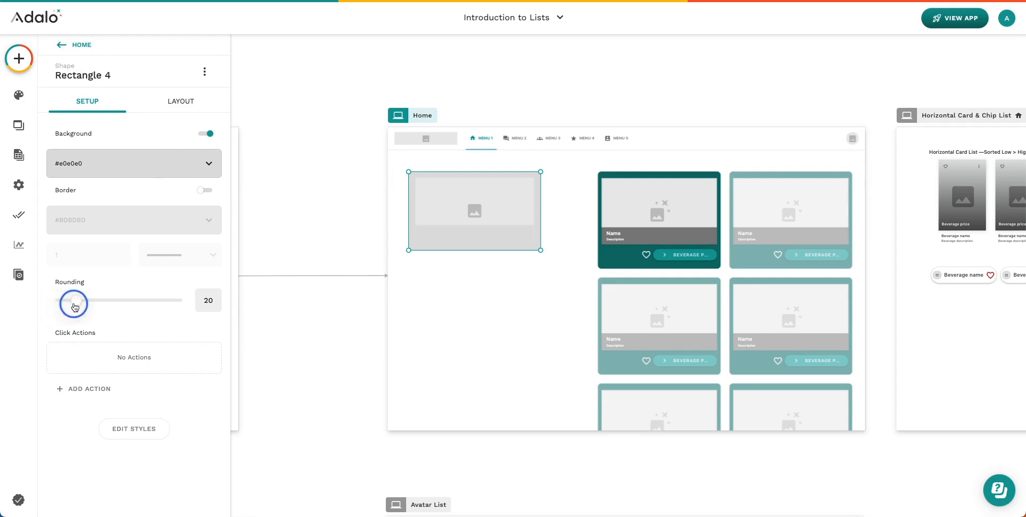
pyautogui.click(562, 274)
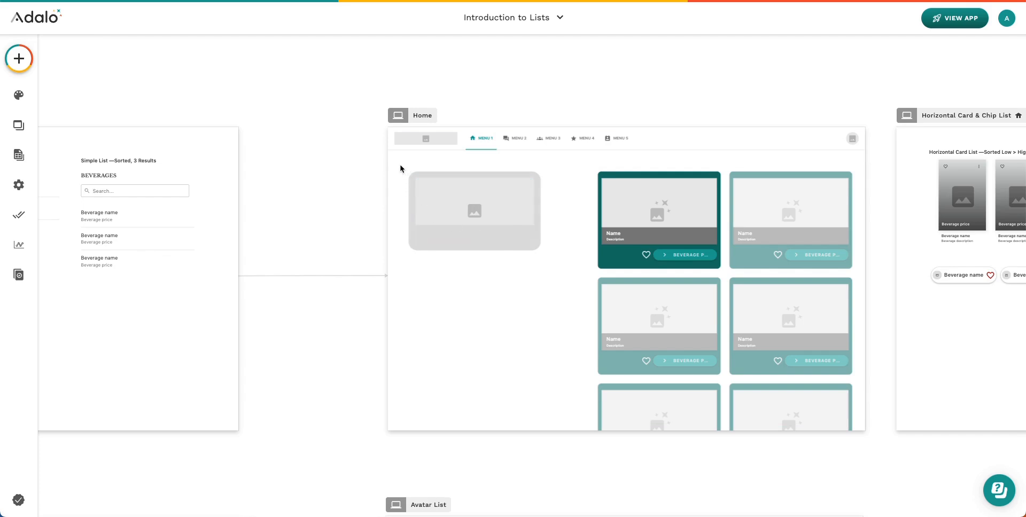
# Turn the image and its backing rectangle into a list and set Columns & Item Spacing to Custom
pyautogui.moveTo(401, 167); pyautogui.dragTo(557, 277)
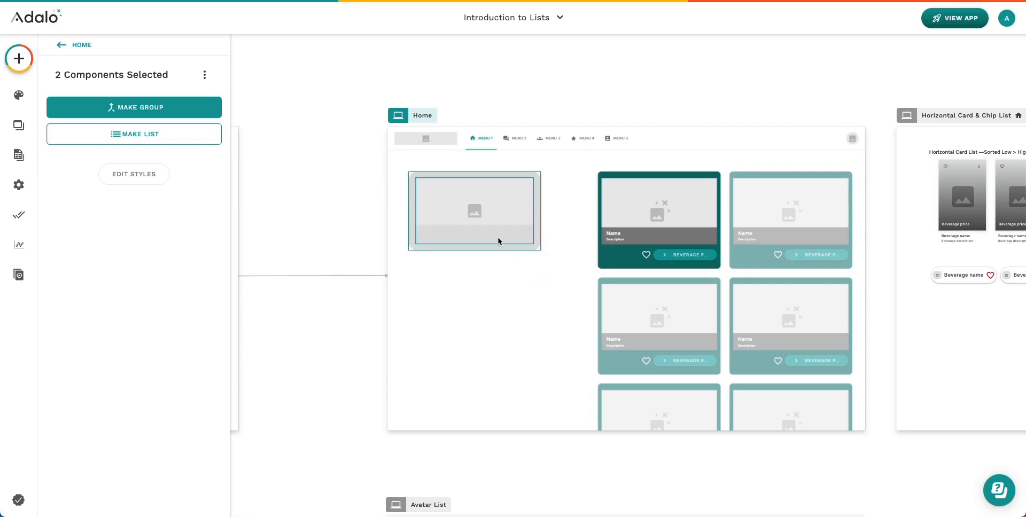
pyautogui.click(131, 138)
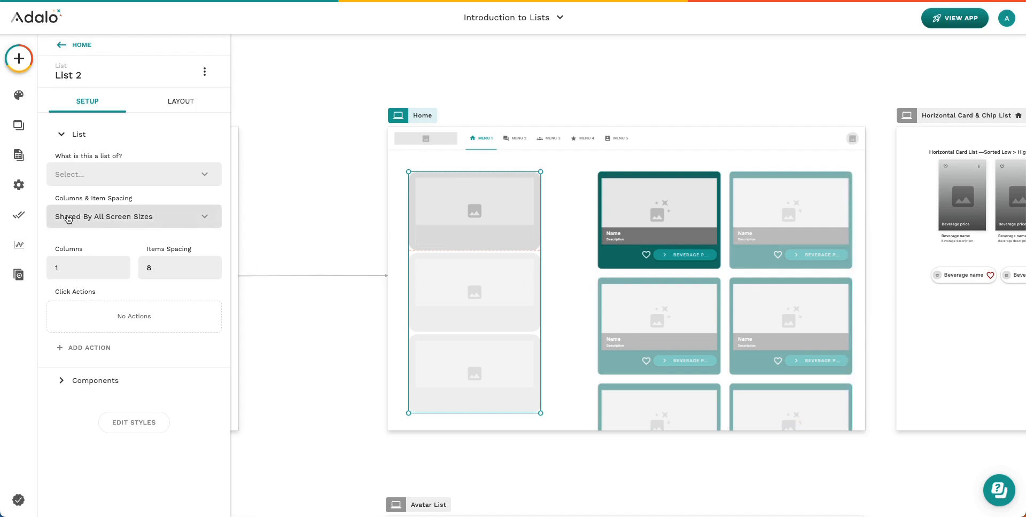
pyautogui.click(68, 219)
pyautogui.click(127, 267)
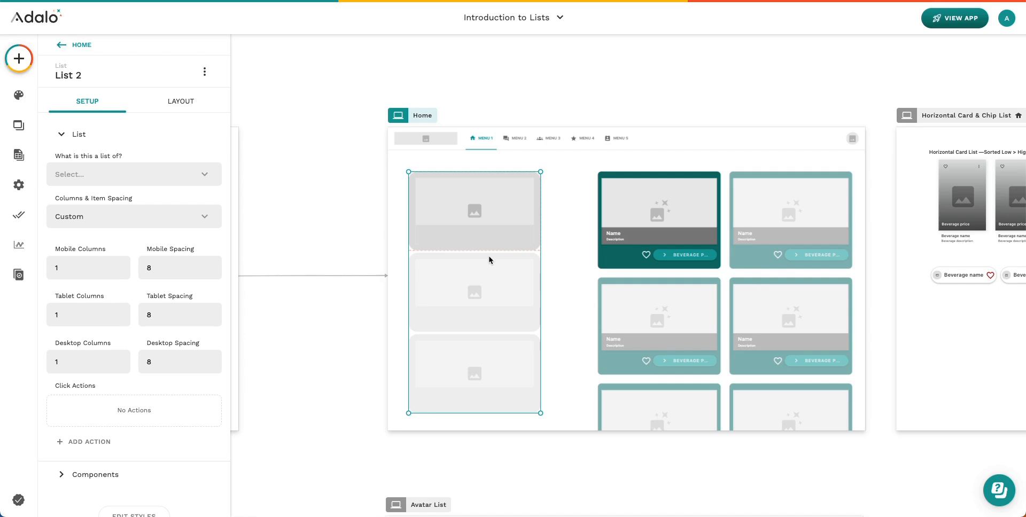
# Set the new list's Desktop Columns to 2 and adjust its placement on the Home screen
pyautogui.click(81, 361)
pyautogui.doubleClick(52, 361)
pyautogui.press('BackSpace')
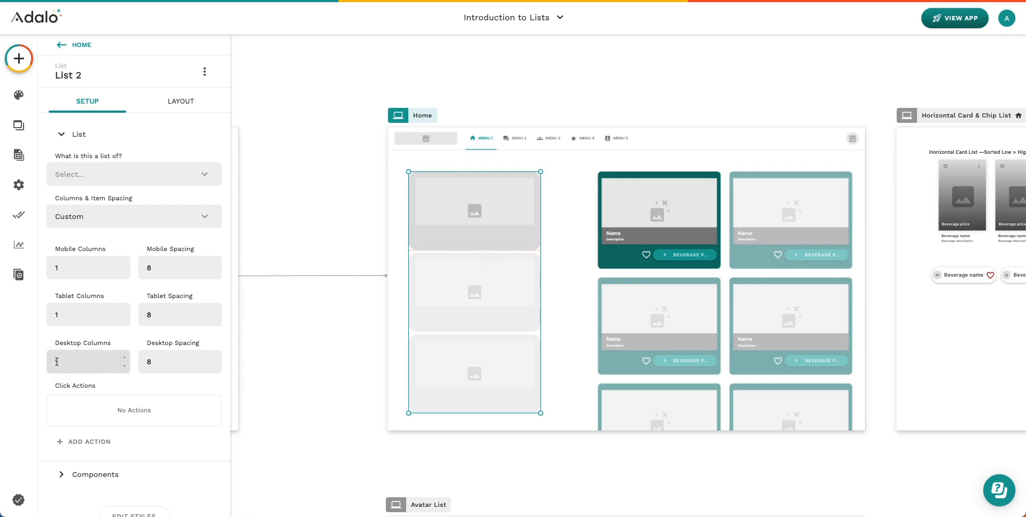
pyautogui.write('2')
pyautogui.moveTo(492, 281)
pyautogui.mouseDown()
pyautogui.moveTo(435, 291)
pyautogui.moveTo(431, 280)
pyautogui.moveTo(563, 282)
pyautogui.moveTo(492, 284)
pyautogui.mouseUp()
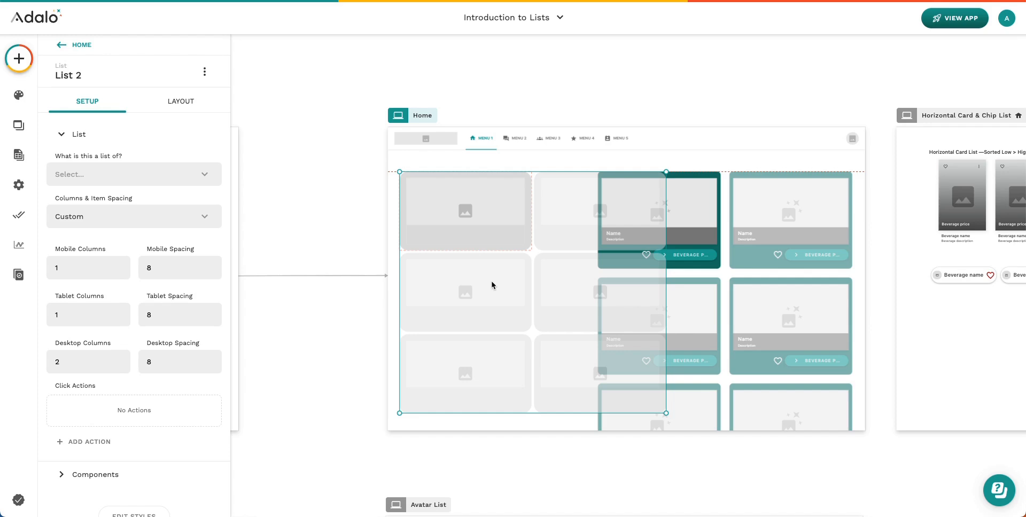
# Delete the new image list and move the beverage list back to the middle of the Home screen
pyautogui.press('Delete')
pyautogui.moveTo(680, 265); pyautogui.dragTo(556, 268)
pyautogui.click(475, 270)
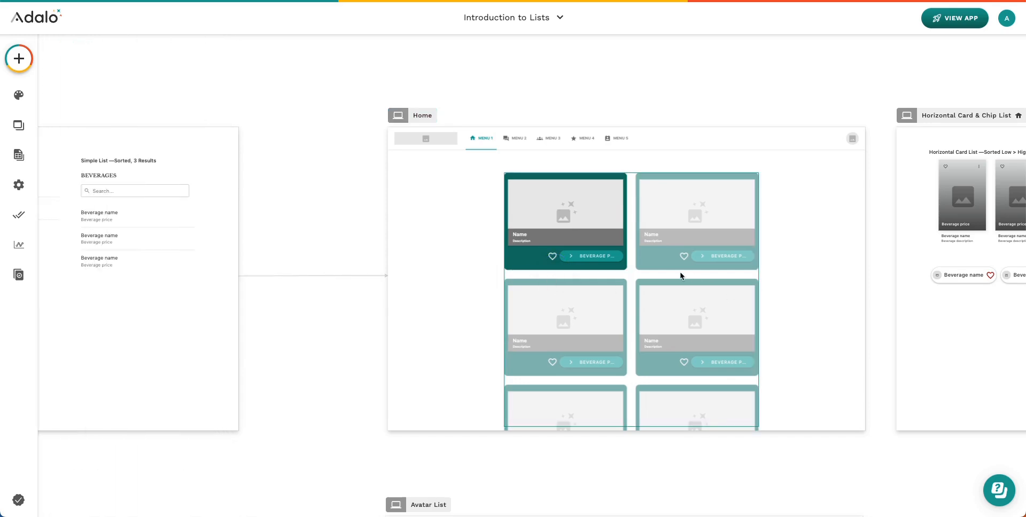
# Examine the beverage list's data, sorting and column spacing settings, and look through its cards in the app preview
pyautogui.click(693, 278)
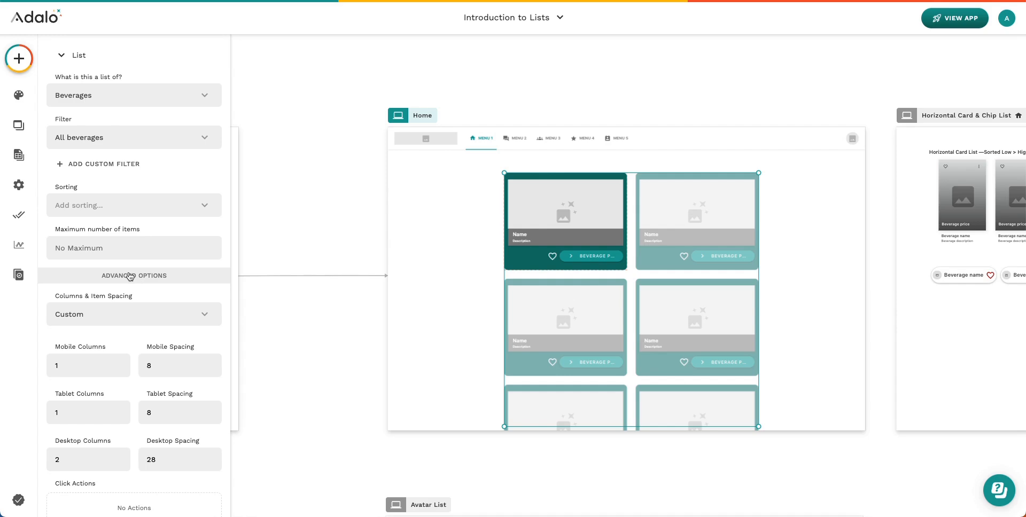
pyautogui.scroll(-4, 134, 374)
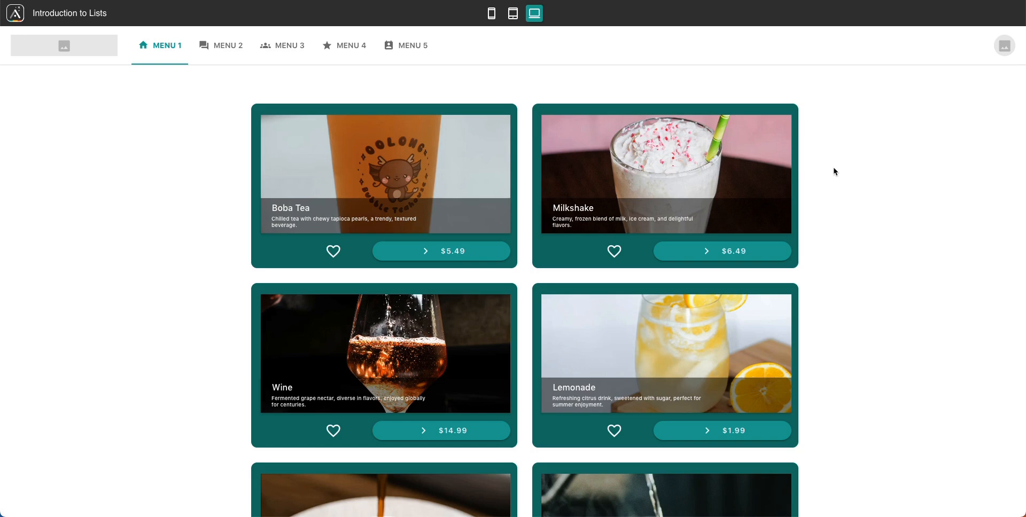
pyautogui.scroll(-2, 835, 171)
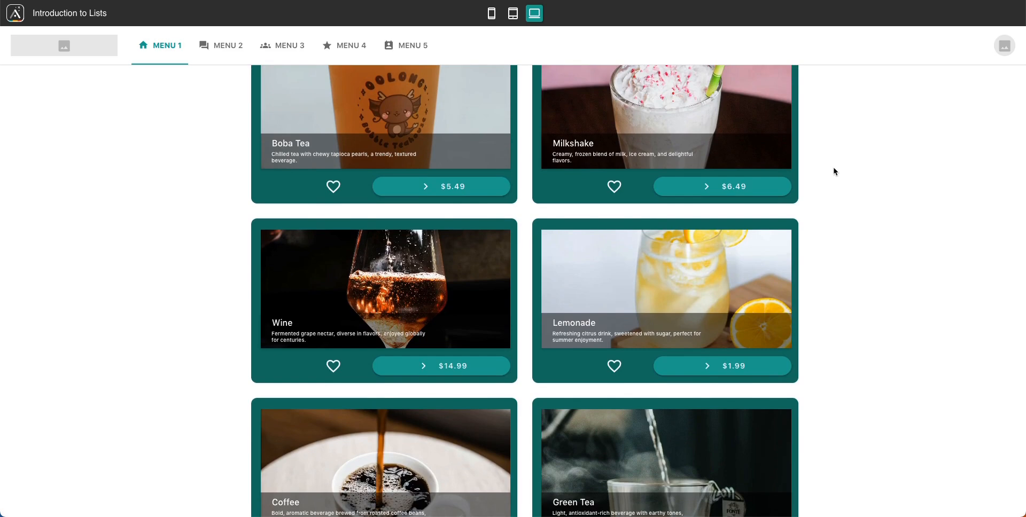
pyautogui.scroll(2, 835, 171)
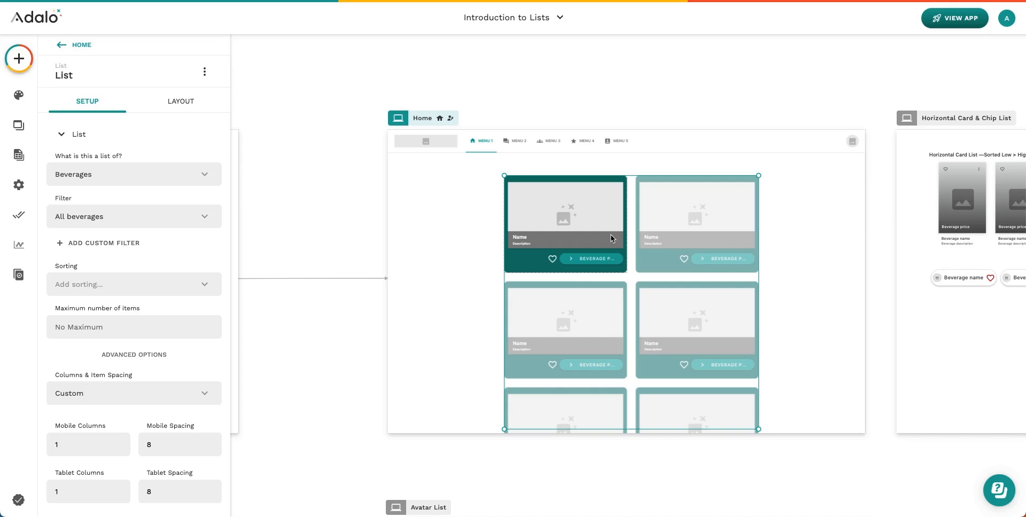
# Add a custom filter to the beverage list for Price is greater than or equal to 4.00
pyautogui.click(145, 216)
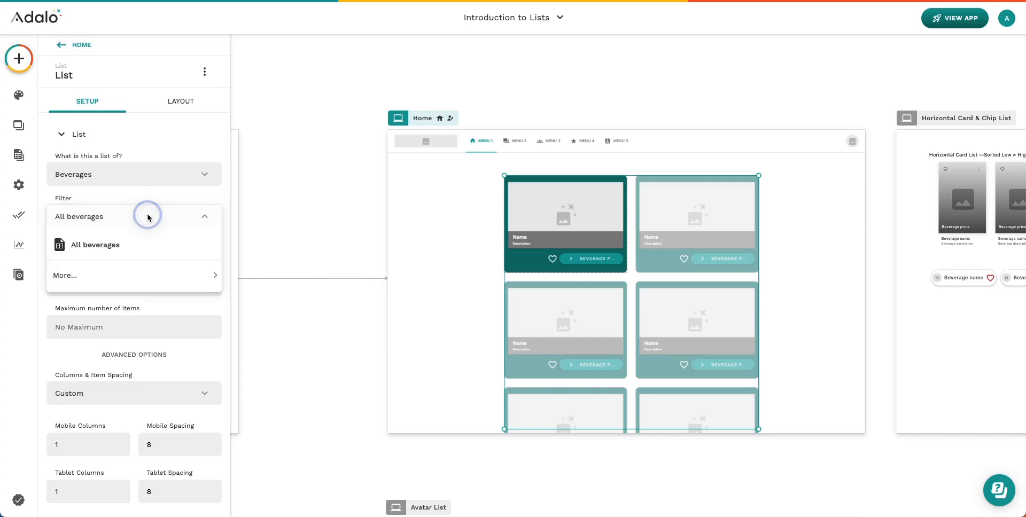
pyautogui.click(99, 218)
pyautogui.click(101, 243)
pyautogui.click(139, 264)
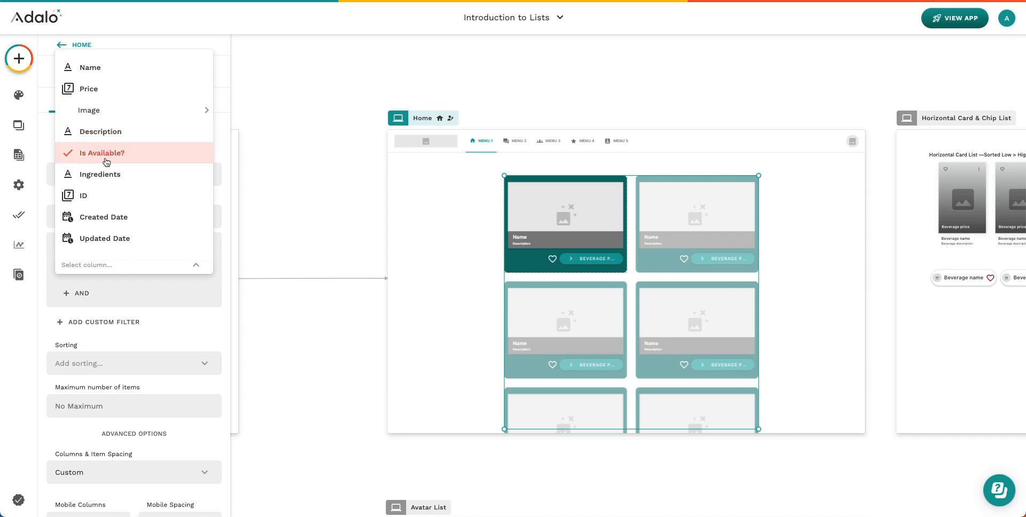
pyautogui.click(96, 90)
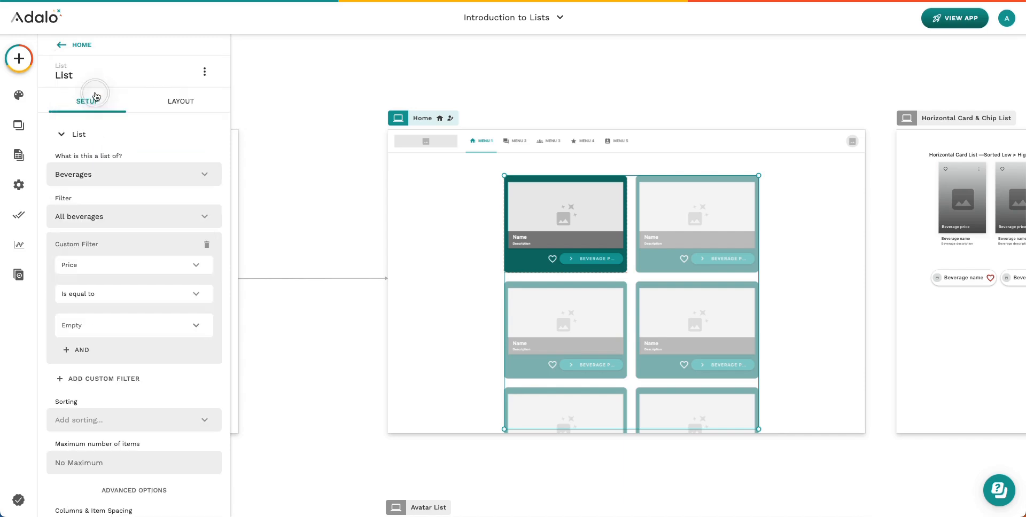
pyautogui.click(120, 297)
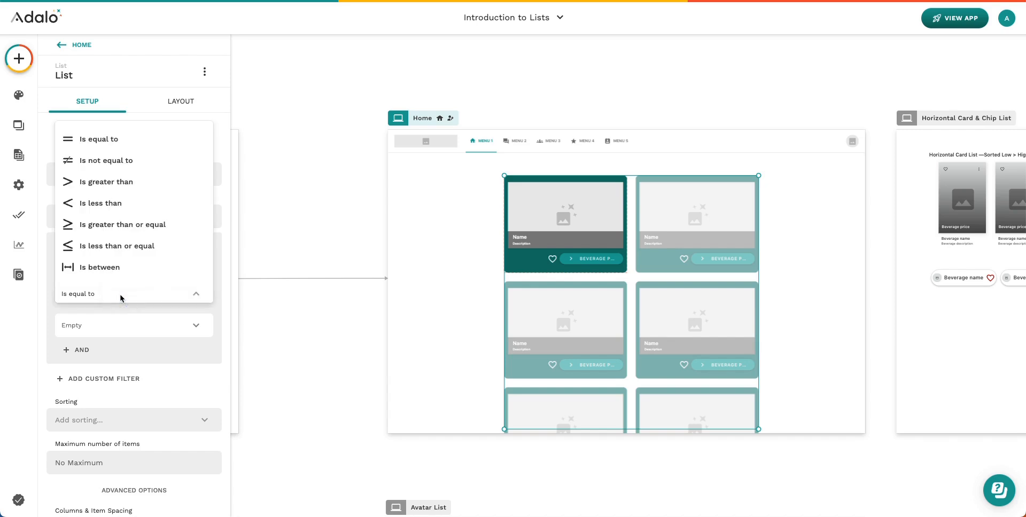
pyautogui.click(109, 225)
pyautogui.click(77, 326)
pyautogui.write('4.')
pyautogui.click(76, 250)
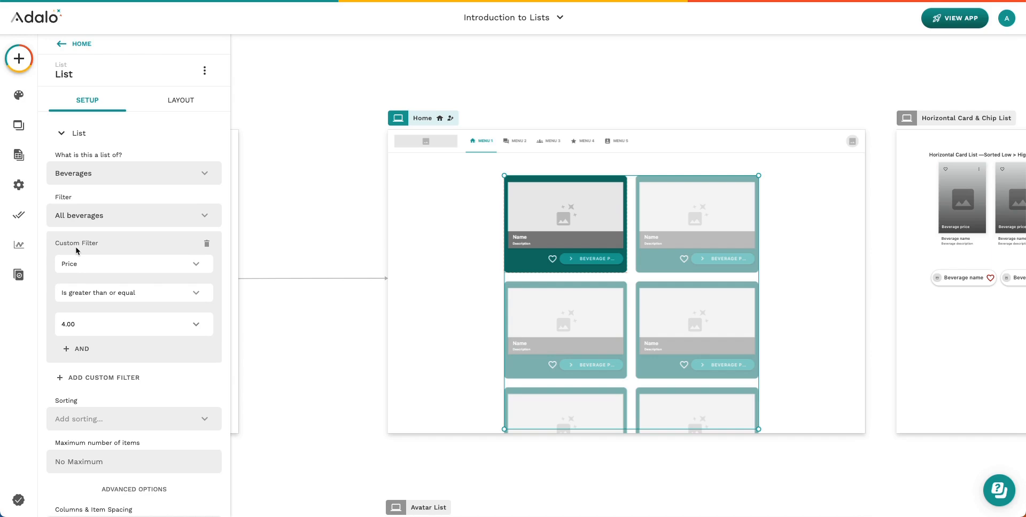
pyautogui.scroll(-1, 80, 267)
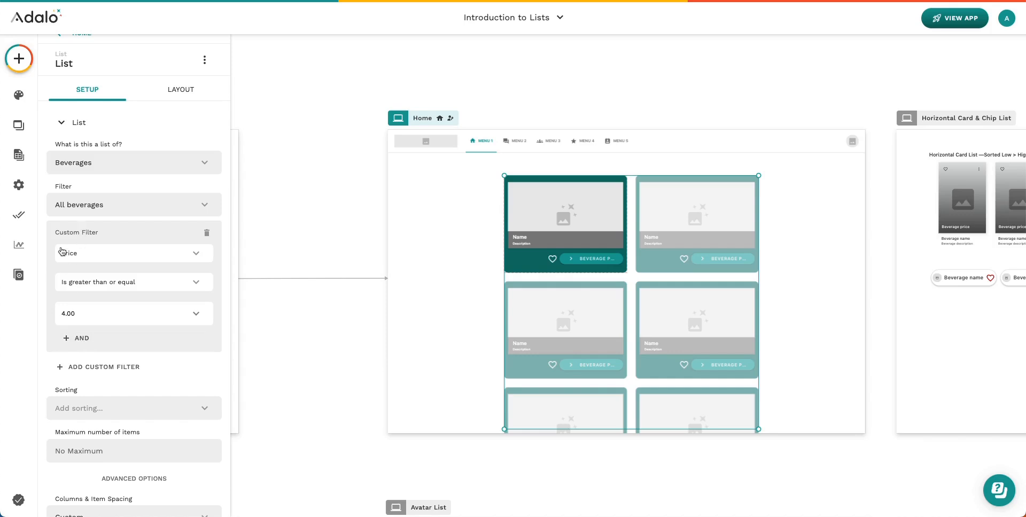
# Add an AND condition to the price filter requiring Is Available? to be true
pyautogui.click(80, 339)
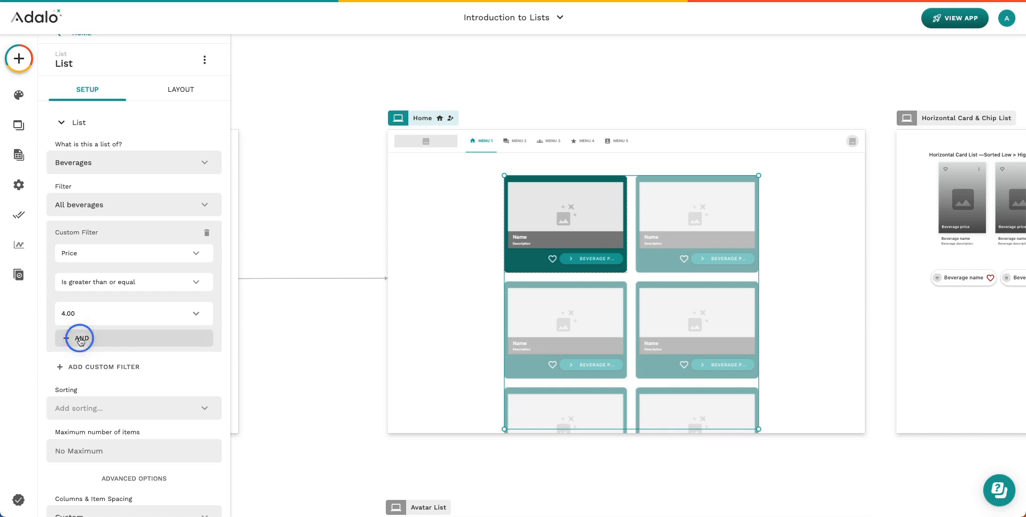
pyautogui.click(110, 353)
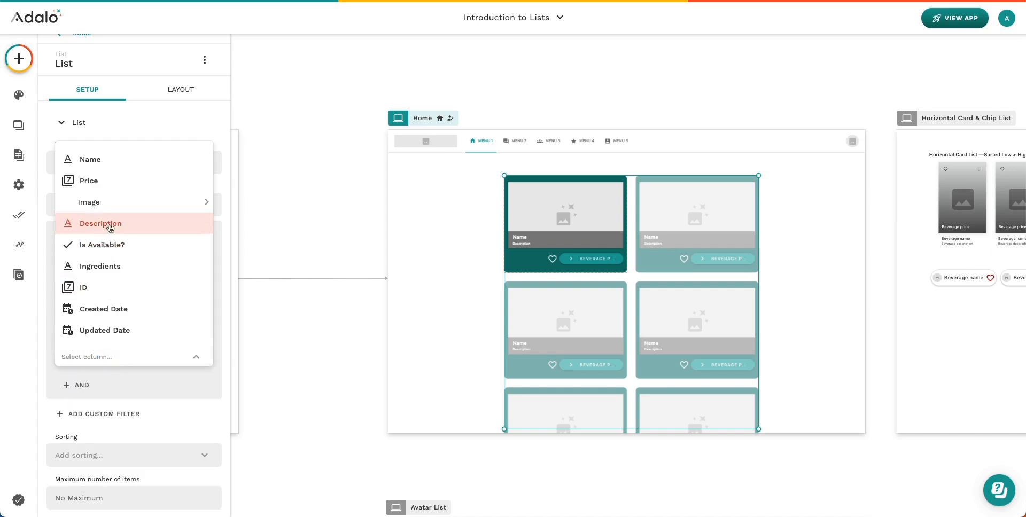
pyautogui.click(109, 247)
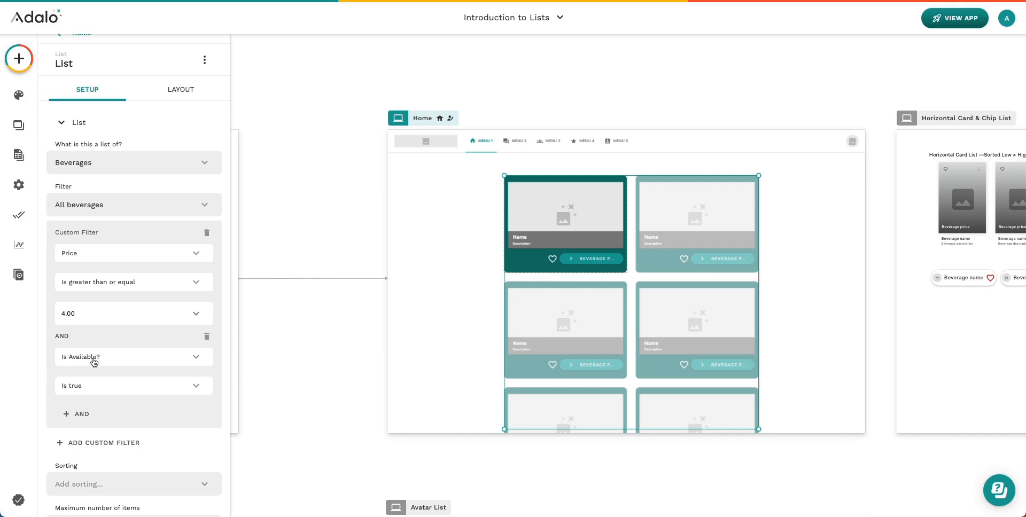
pyautogui.scroll(-1, 75, 393)
# Add a second custom filter as an OR alternative and look through its available columns without choosing one
pyautogui.click(83, 390)
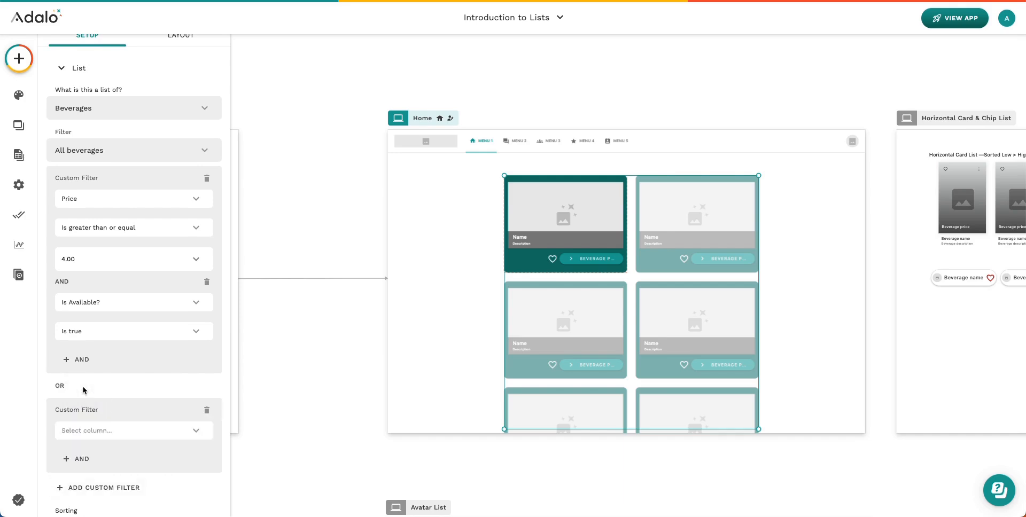
pyautogui.scroll(-2, 80, 384)
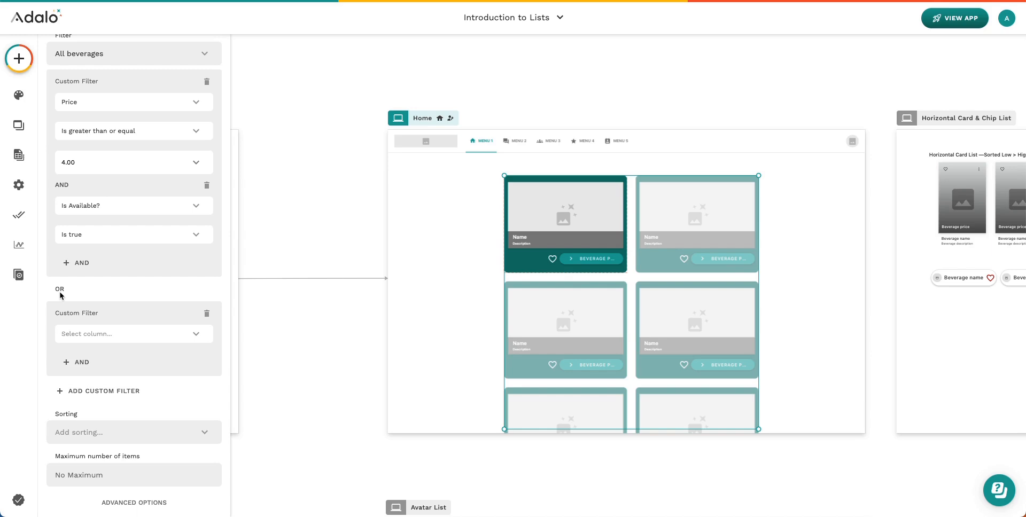
pyautogui.scroll(1, 62, 297)
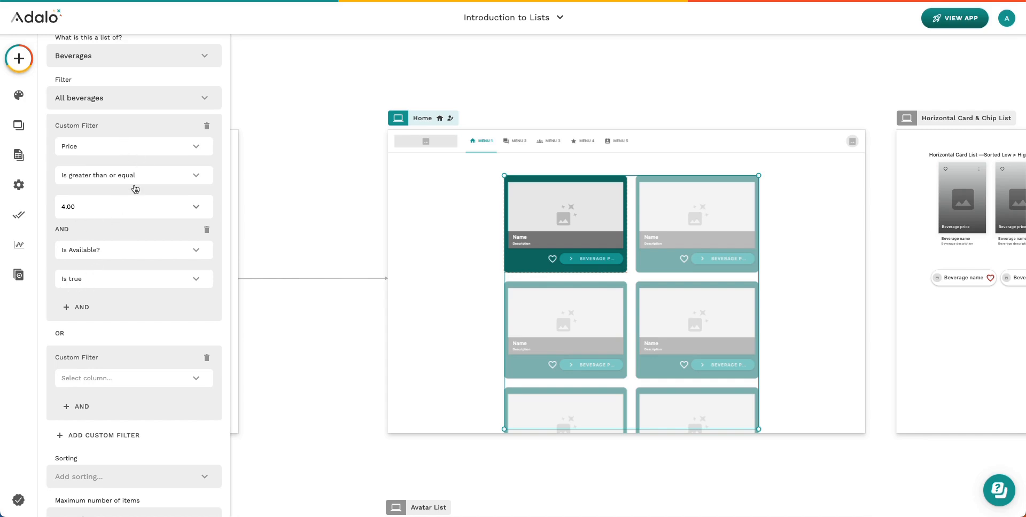
pyautogui.scroll(-3, 114, 272)
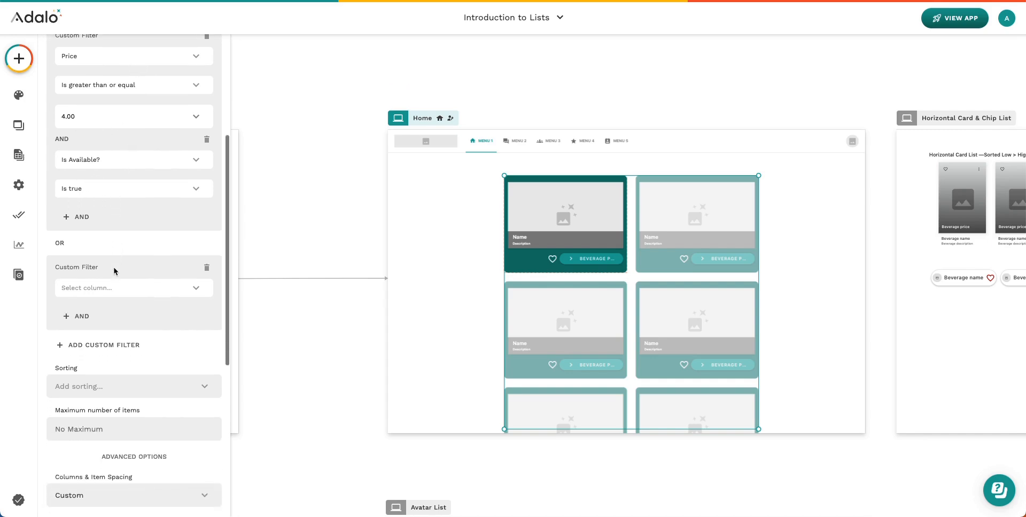
pyautogui.click(116, 293)
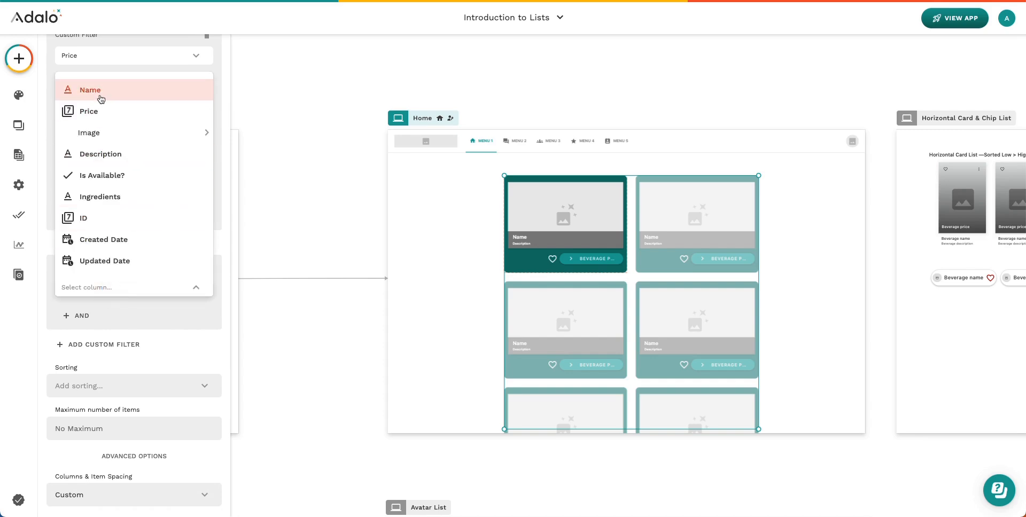
pyautogui.click(111, 288)
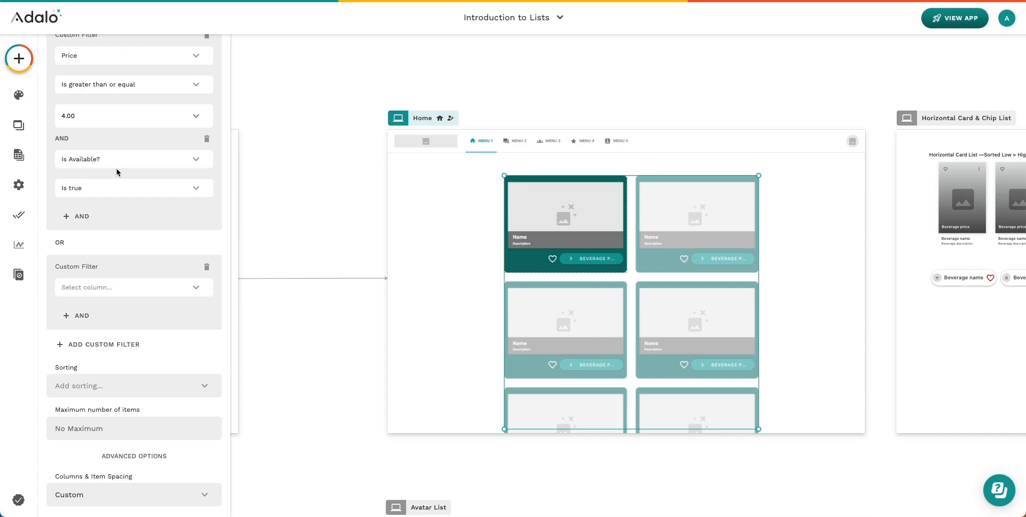
pyautogui.scroll(2, 117, 172)
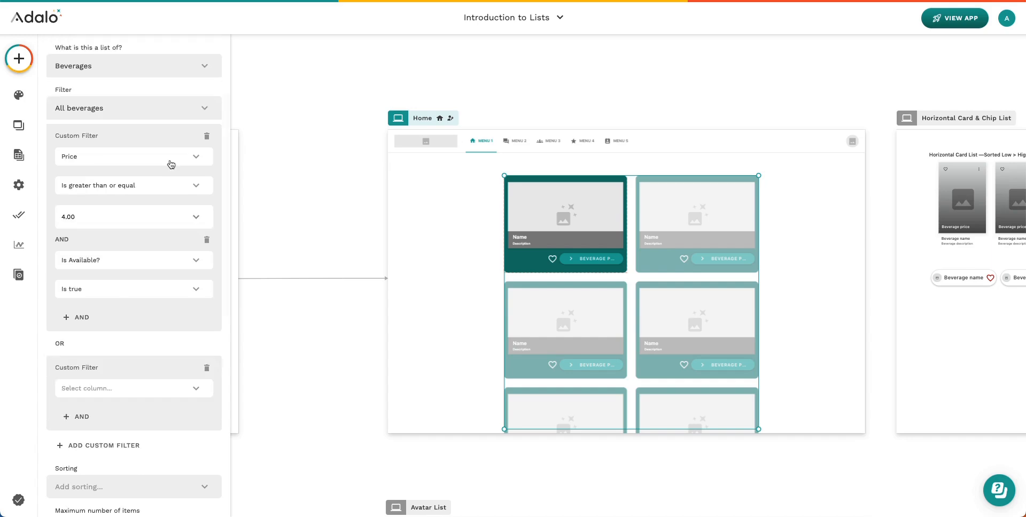
# Delete all custom filters from the beverage list
pyautogui.click(207, 138)
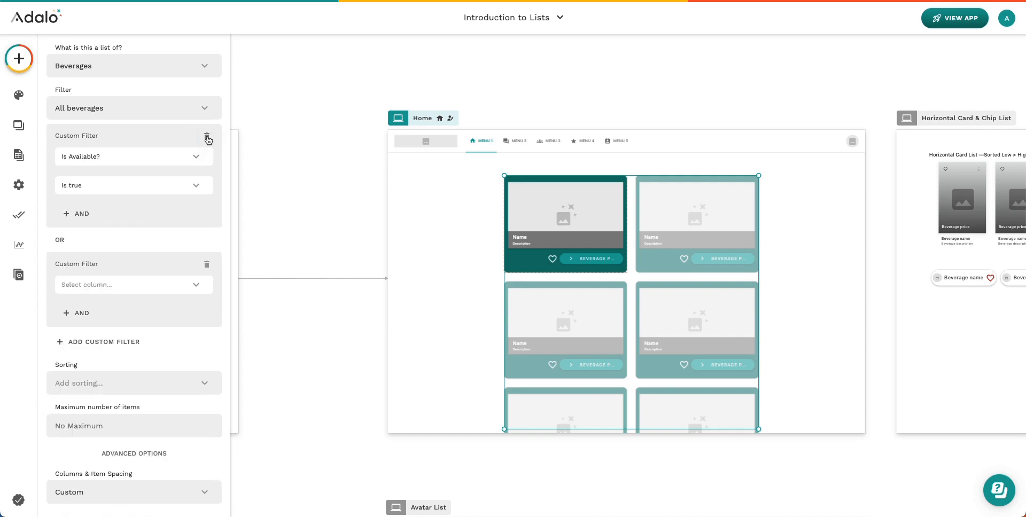
pyautogui.click(207, 138)
pyautogui.click(208, 138)
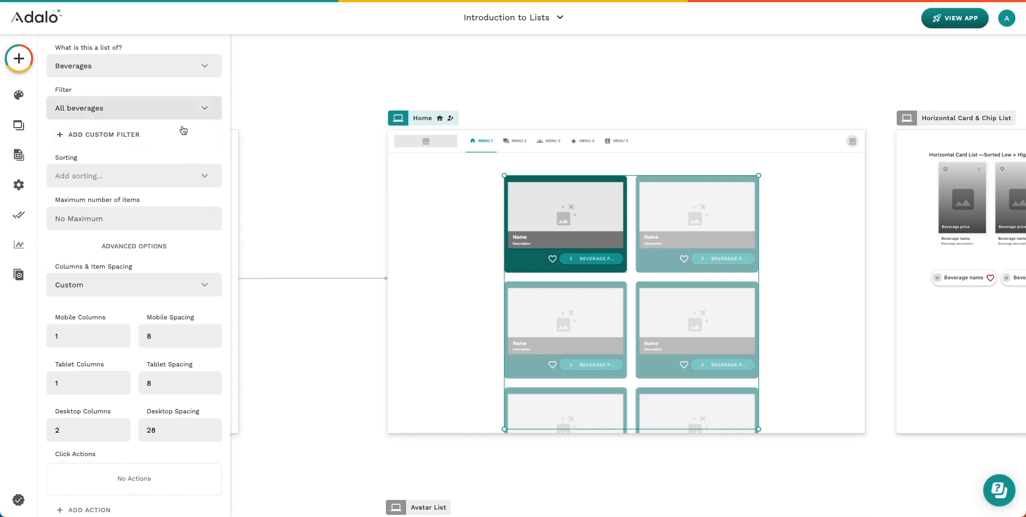
# Review the beverage list's sorting options and examine the shopping product cards on the Example Lists screen
pyautogui.click(104, 177)
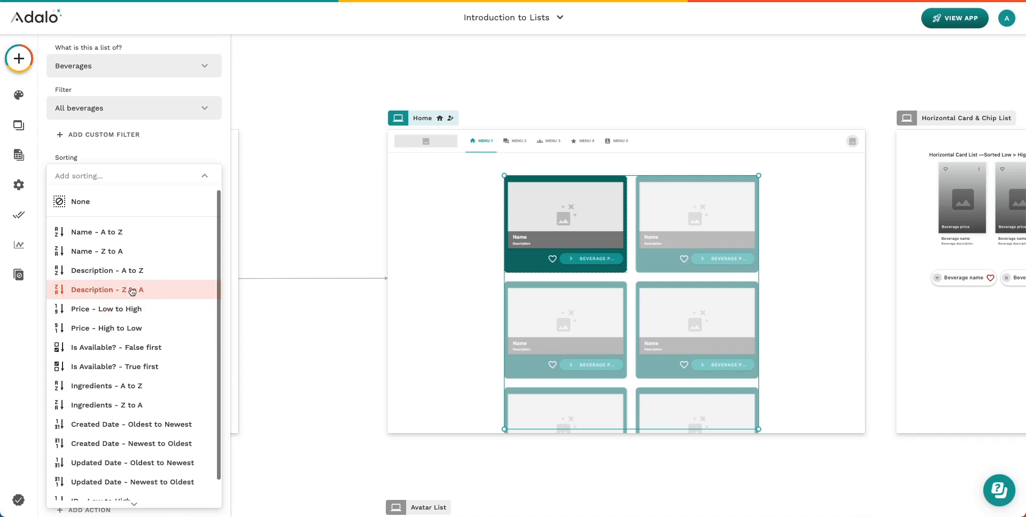
pyautogui.scroll(-1, 109, 328)
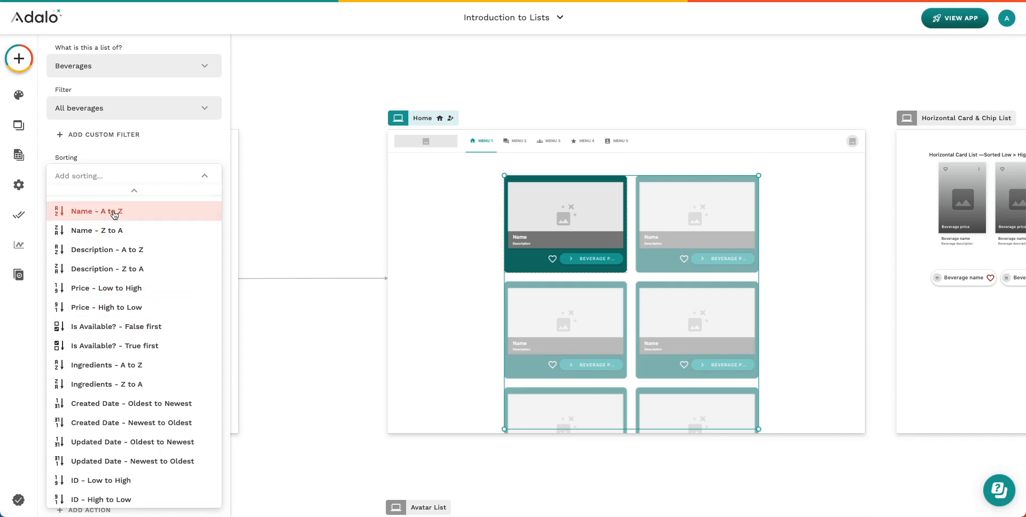
pyautogui.click(192, 156)
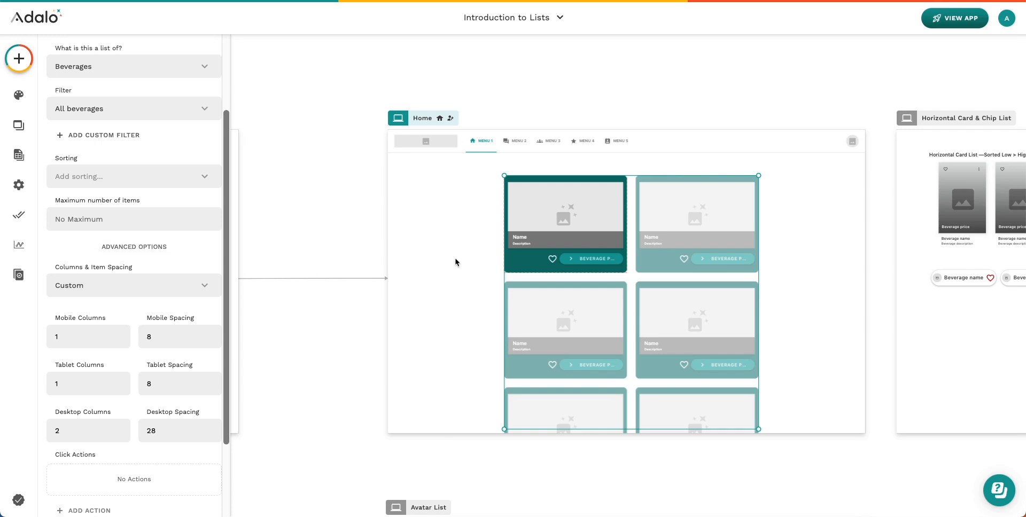
pyautogui.scroll(5, 455, 262)
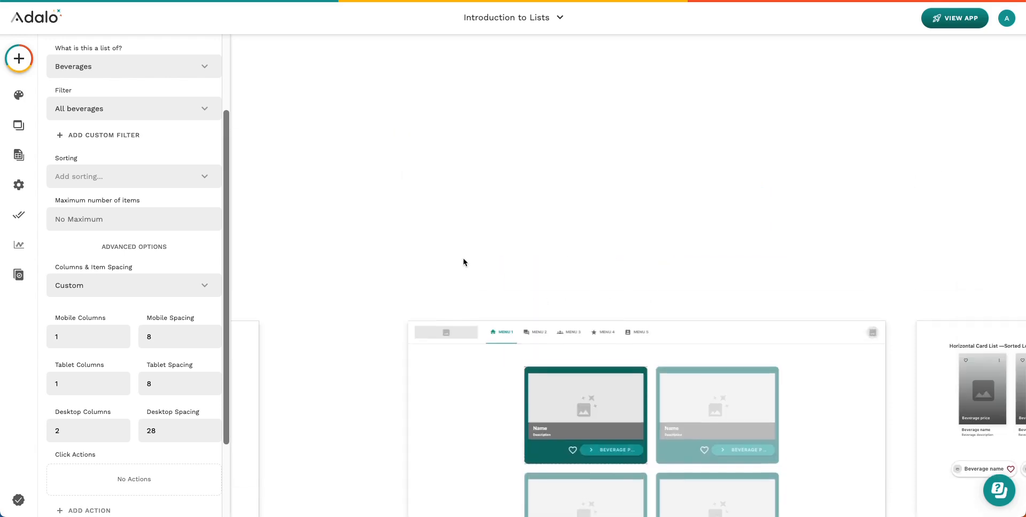
pyautogui.scroll(3, 463, 262)
pyautogui.hscroll(-5, 464, 262)
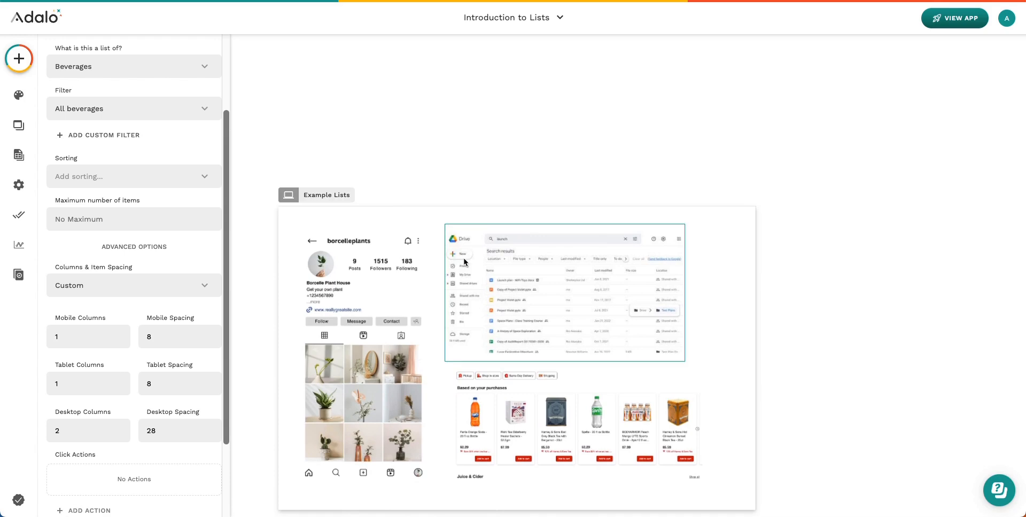
pyautogui.scroll(5, 464, 261)
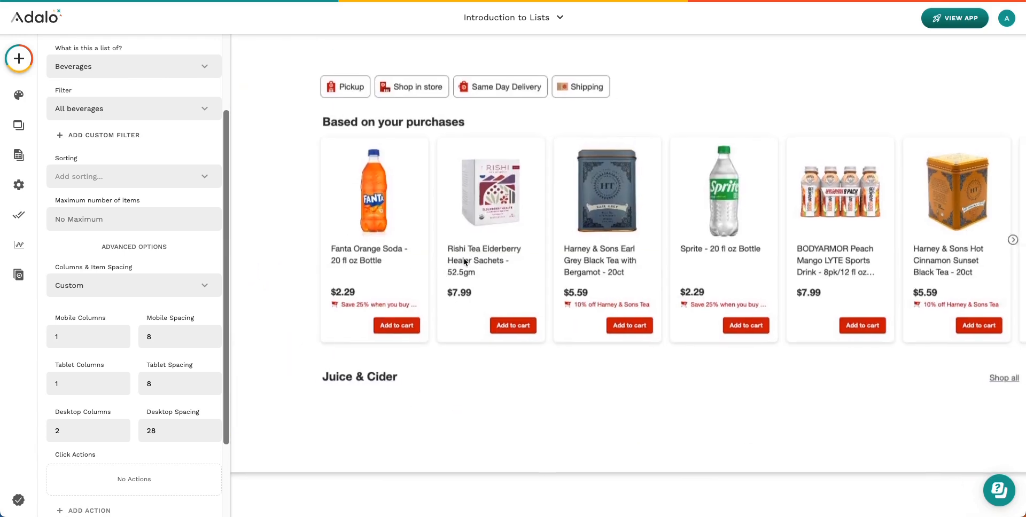
pyautogui.hscroll(1, 464, 262)
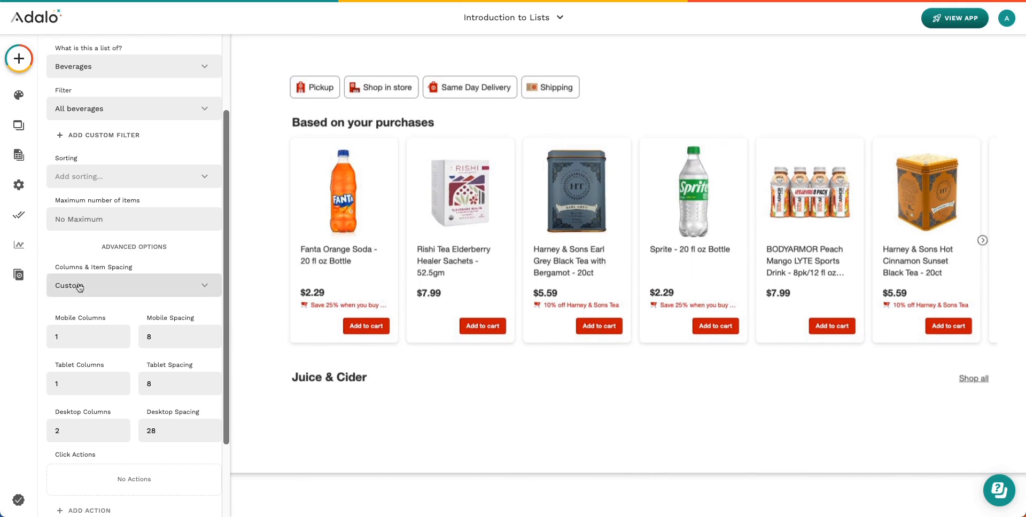
pyautogui.scroll(1, 346, 190)
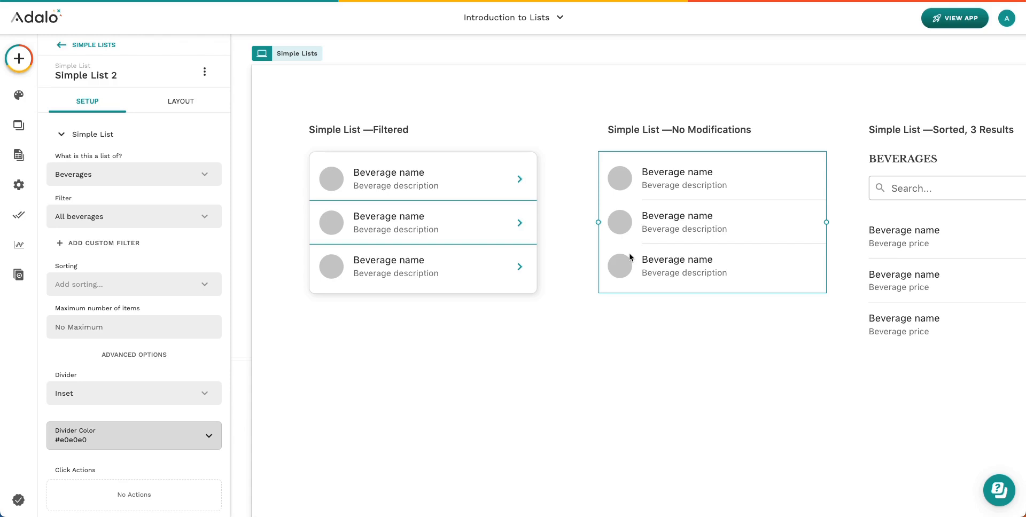
# Select the beverage list on the Home screen and look through all its cards in the app preview
pyautogui.hscroll(1, 664, 267)
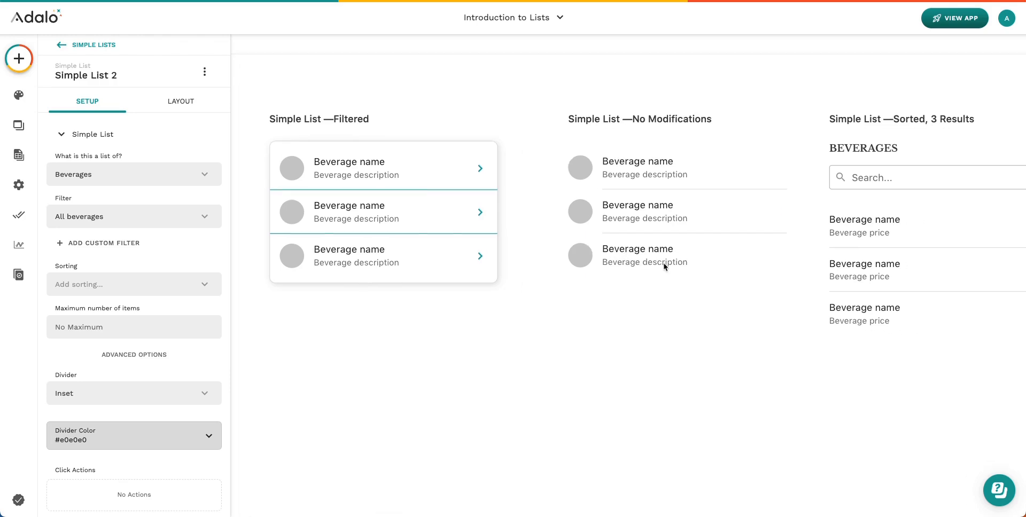
pyautogui.hscroll(2, 664, 267)
pyautogui.hscroll(-3, 664, 267)
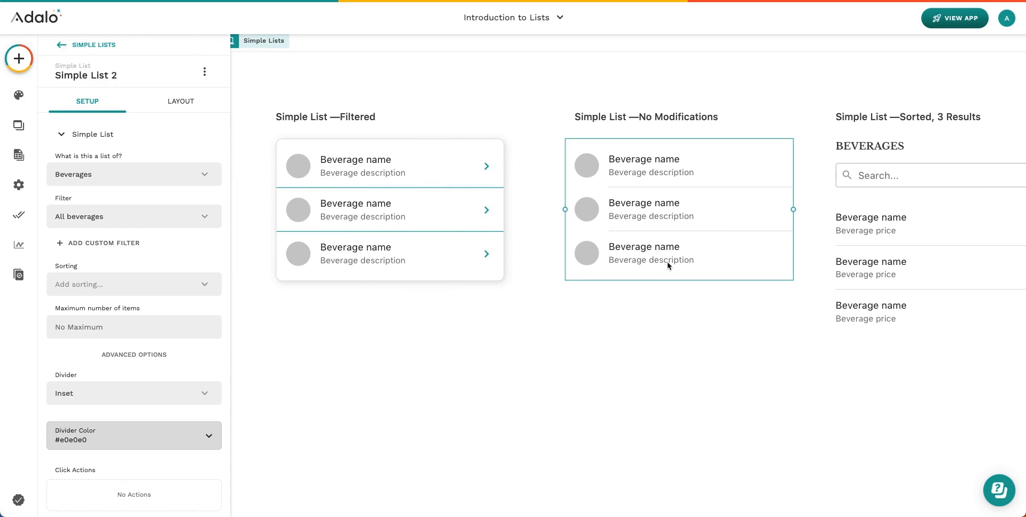
pyautogui.hscroll(2, 665, 266)
pyautogui.hscroll(10, 664, 267)
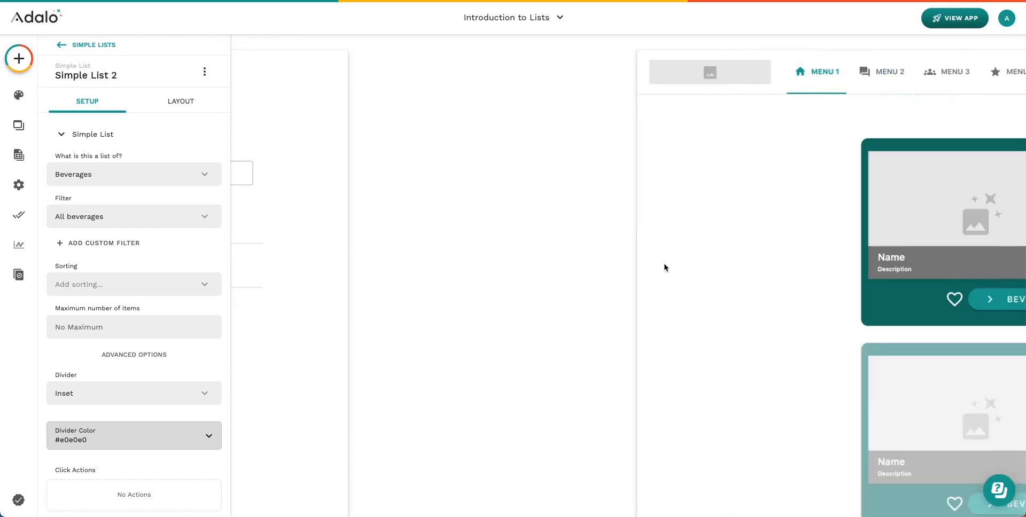
pyautogui.scroll(-2, 664, 267)
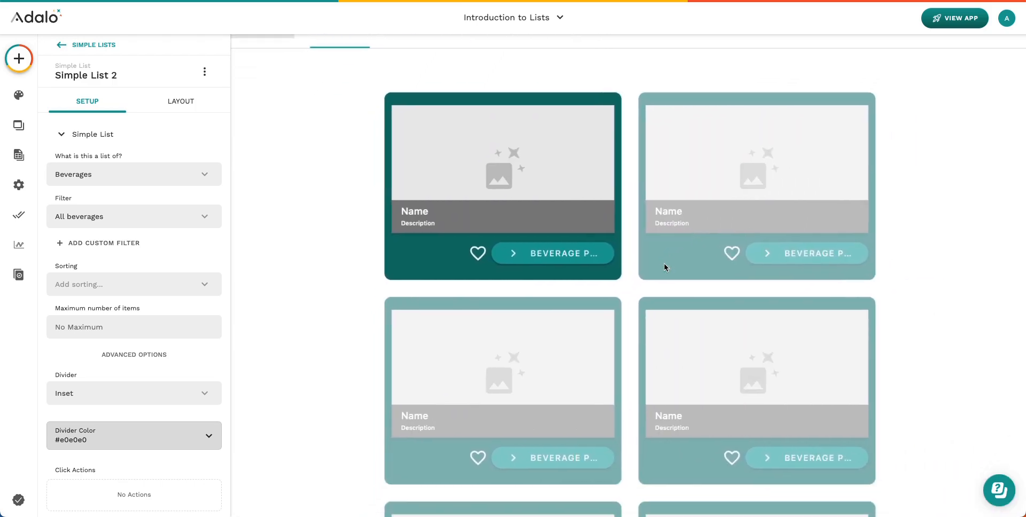
pyautogui.scroll(-5, 662, 269)
pyautogui.scroll(2, 663, 269)
pyautogui.scroll(-1, 662, 269)
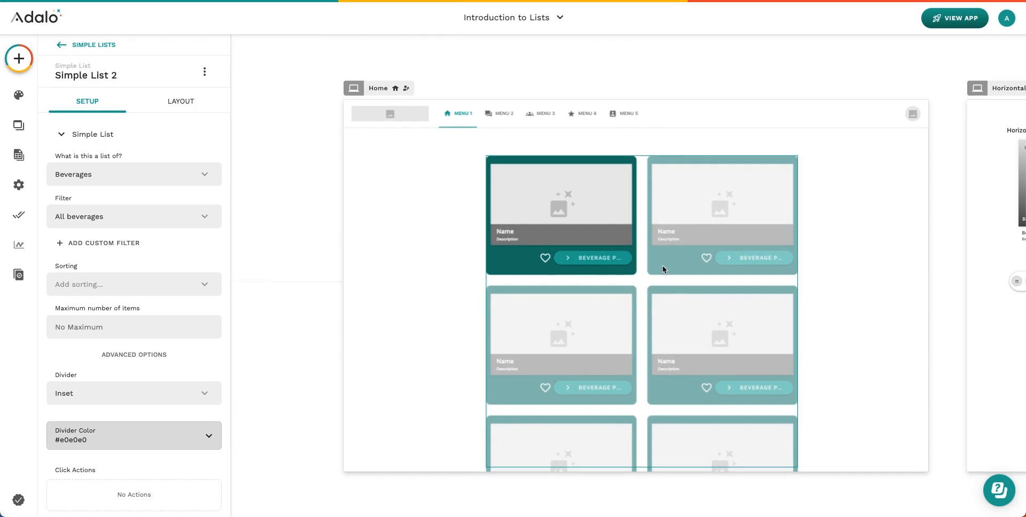
pyautogui.click(662, 267)
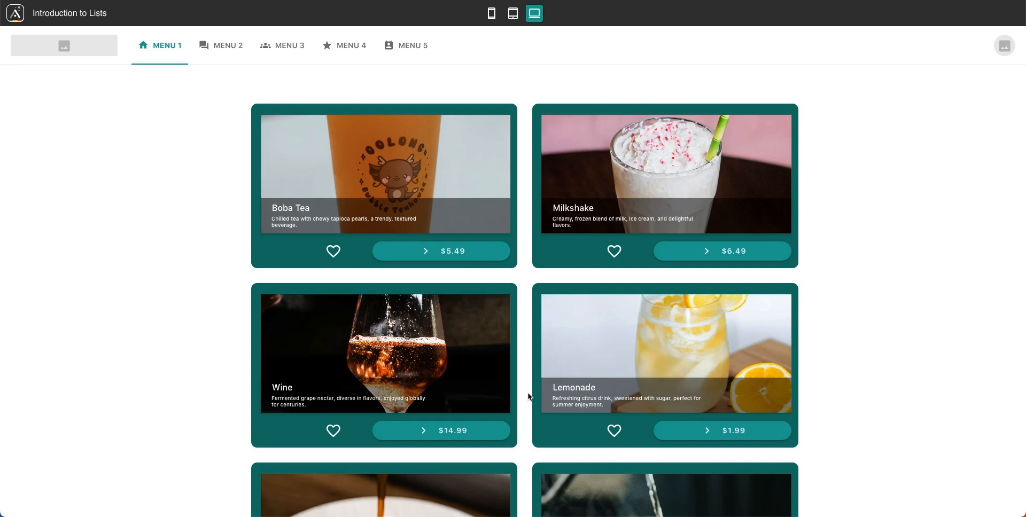
pyautogui.scroll(-6, 514, 202)
pyautogui.scroll(3, 514, 202)
pyautogui.scroll(3, 513, 202)
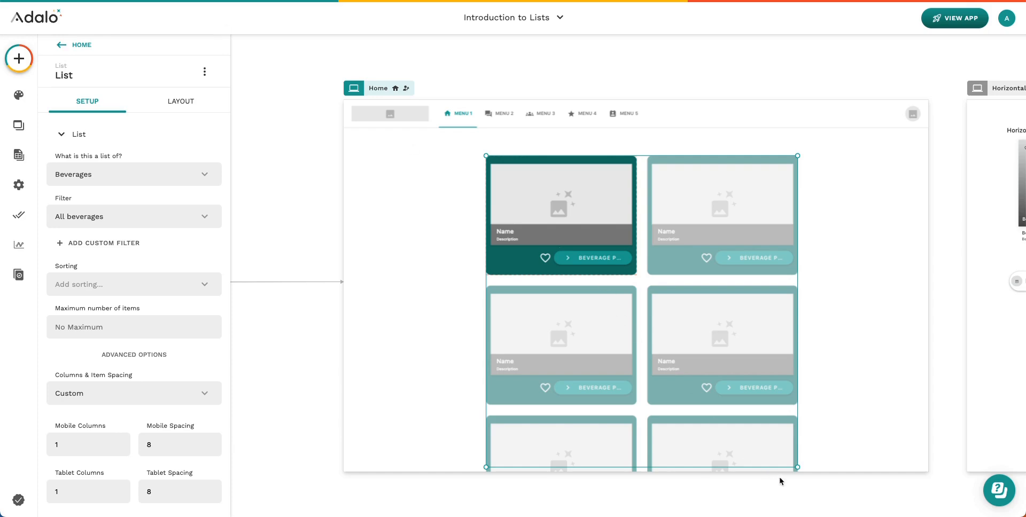
# Shrink the beverage list on the Home screen to about one card row in height and check its cards in the app preview
pyautogui.moveTo(797, 465); pyautogui.dragTo(778, 280)
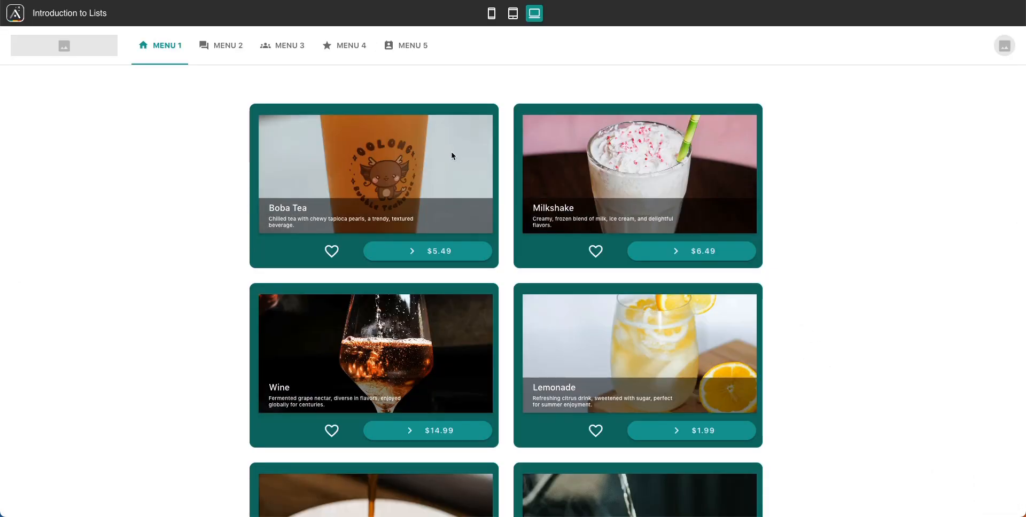
pyautogui.scroll(-2, 517, 304)
pyautogui.scroll(-3, 517, 304)
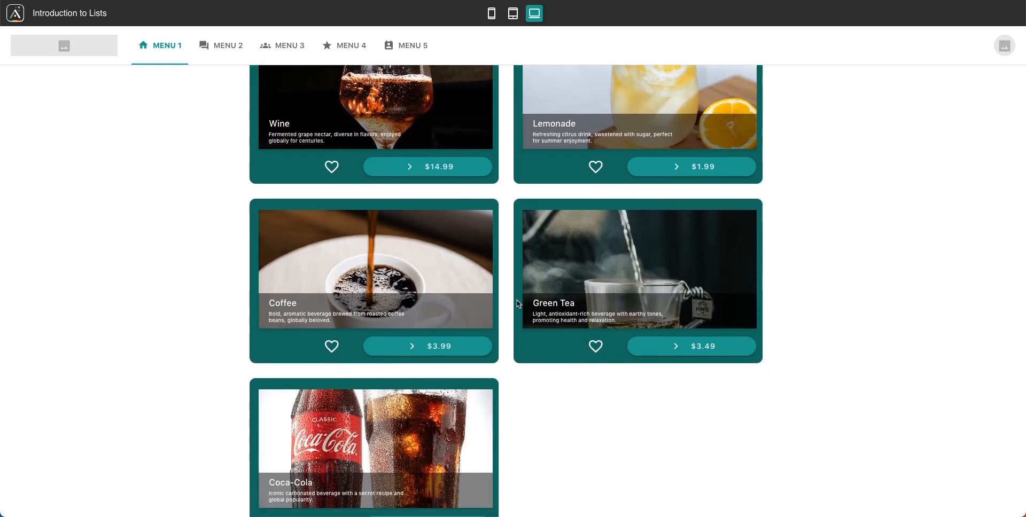
pyautogui.scroll(5, 517, 304)
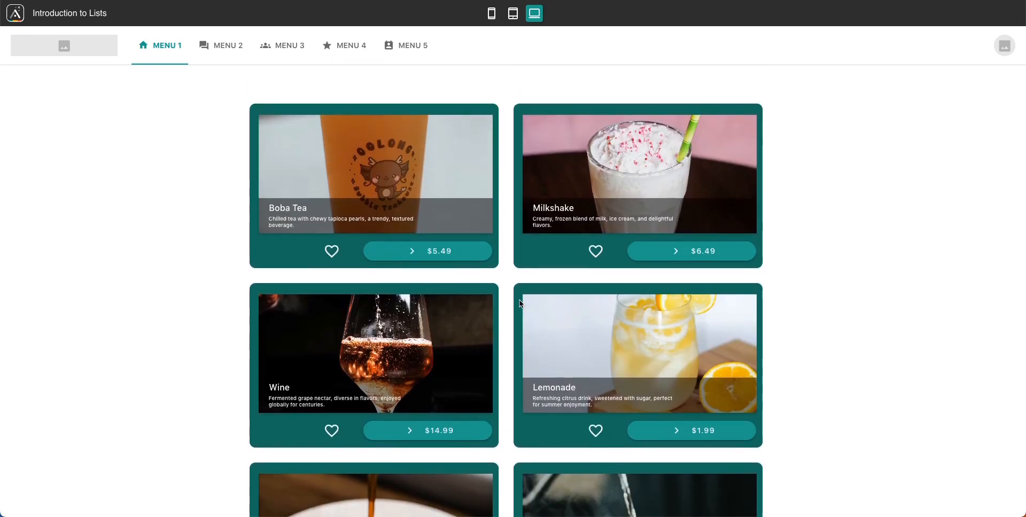